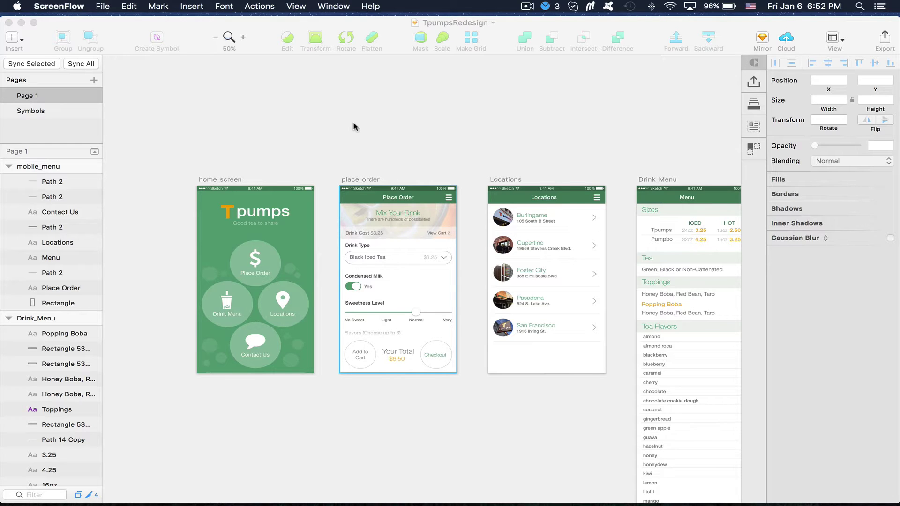
# Step: Bring Chrome forward and load the InVision website at invisionapp.com
pyautogui.hscroll(2, 355, 127)
pyautogui.hscroll(3, 354, 126)
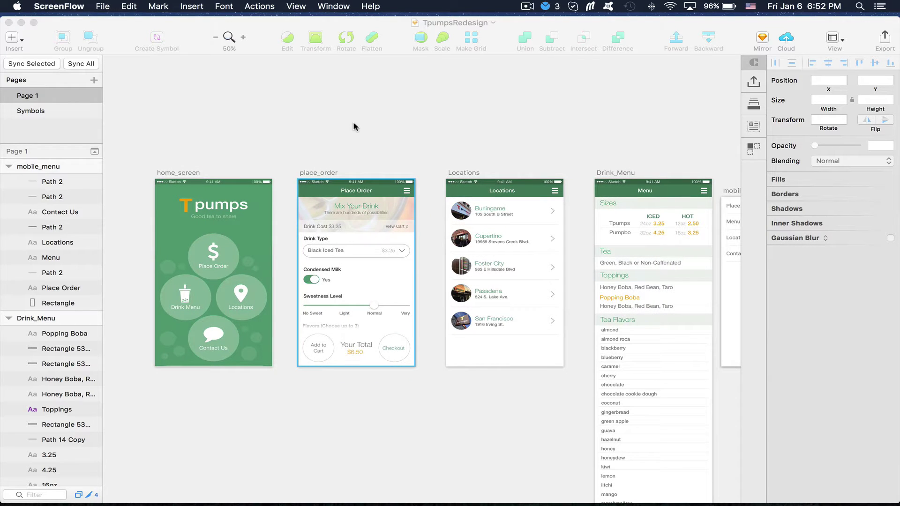
pyautogui.hscroll(1, 355, 127)
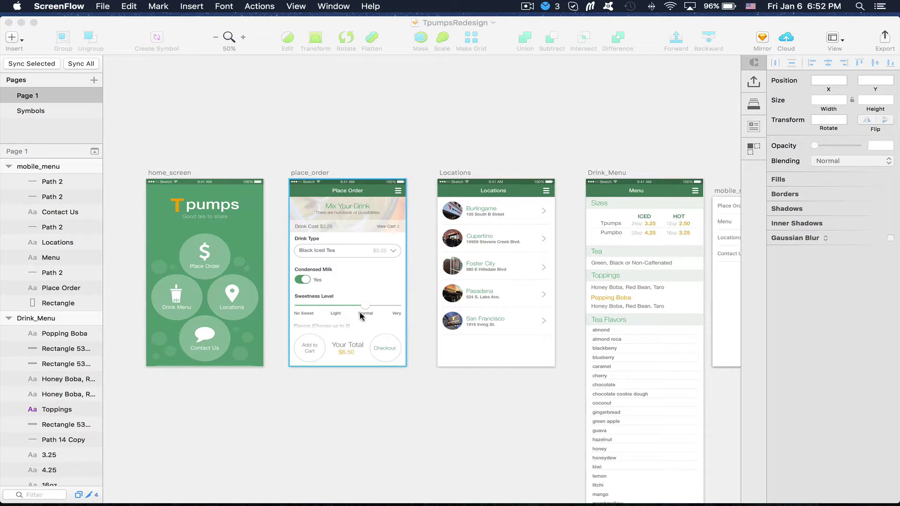
pyautogui.hscroll(3, 499, 333)
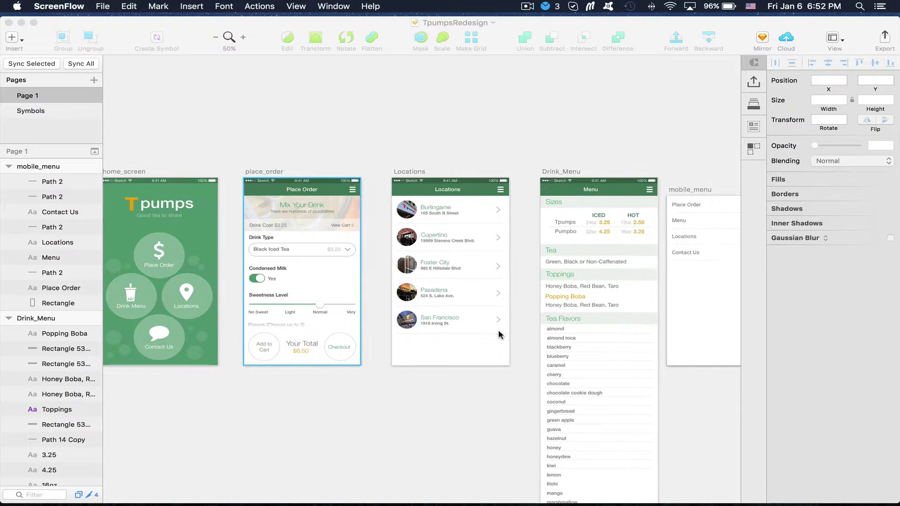
pyautogui.hscroll(3, 617, 319)
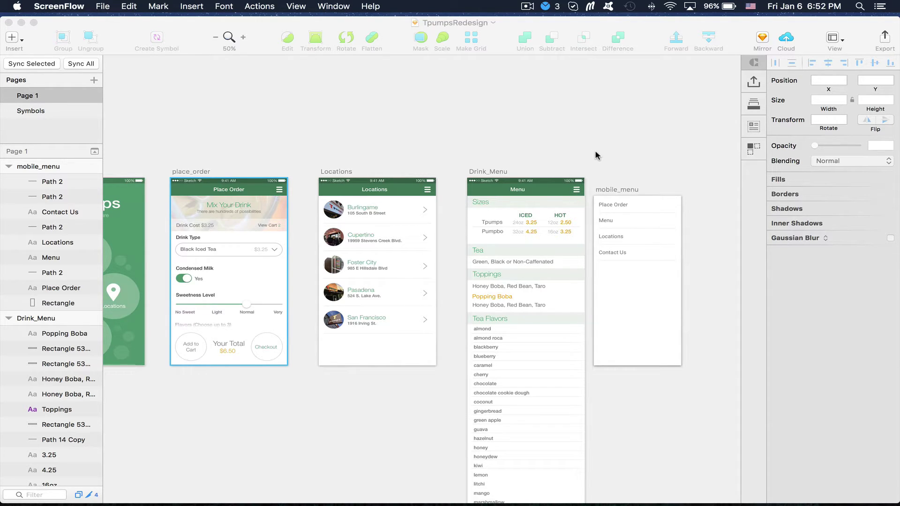
pyautogui.hscroll(-6, 458, 117)
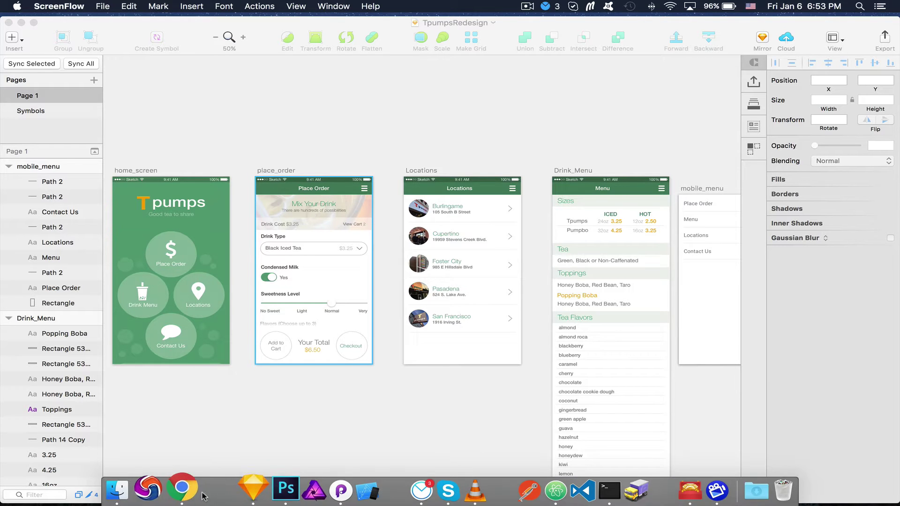
pyautogui.click(188, 489)
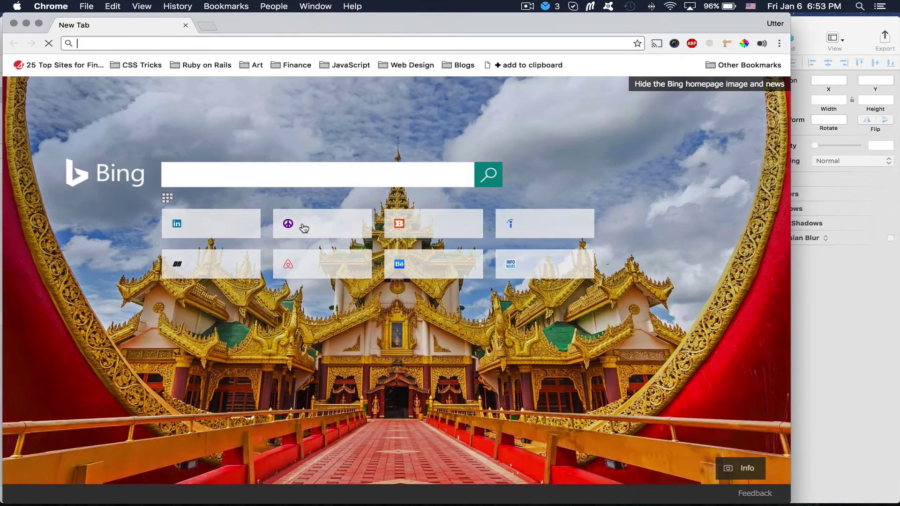
pyautogui.write('invisionapp.com')
pyautogui.press('Return')
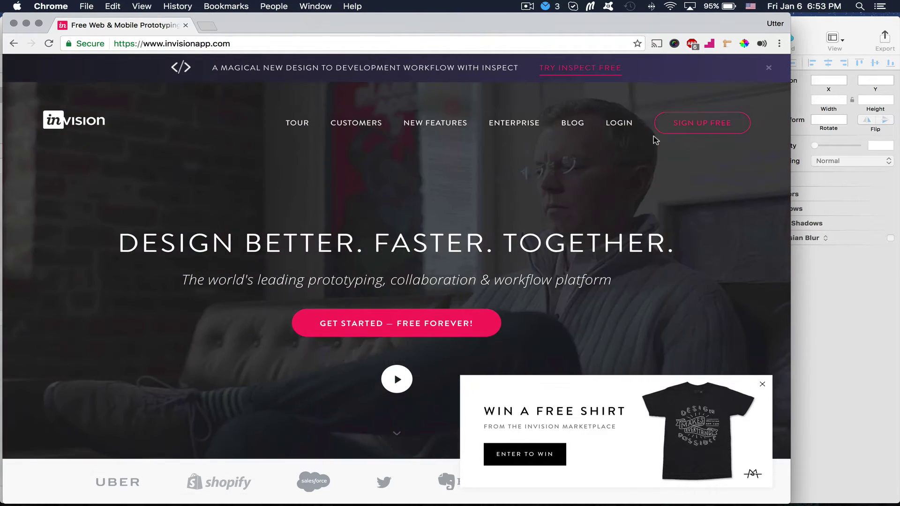
# Step: Replace the address with marvelapp.com to reach the Marvel projects dashboard
pyautogui.click(427, 46)
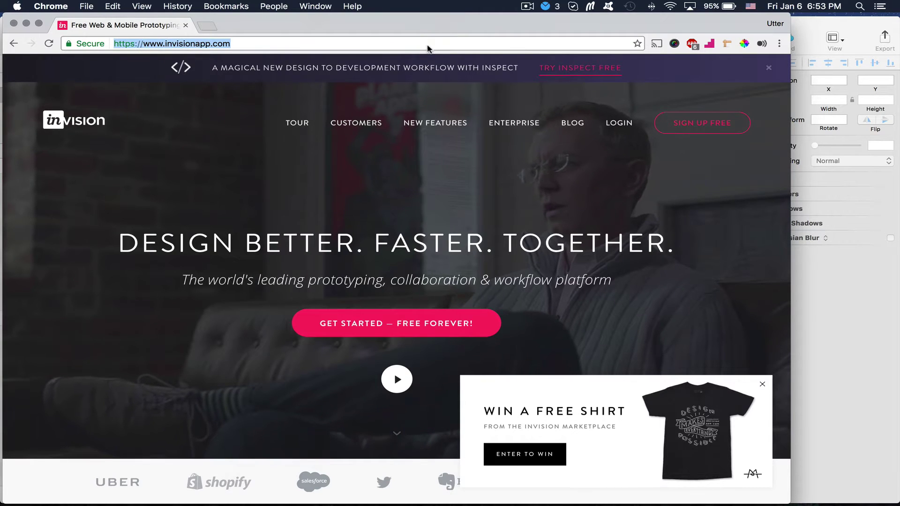
pyautogui.write('marvelapp')
pyautogui.press('Return')
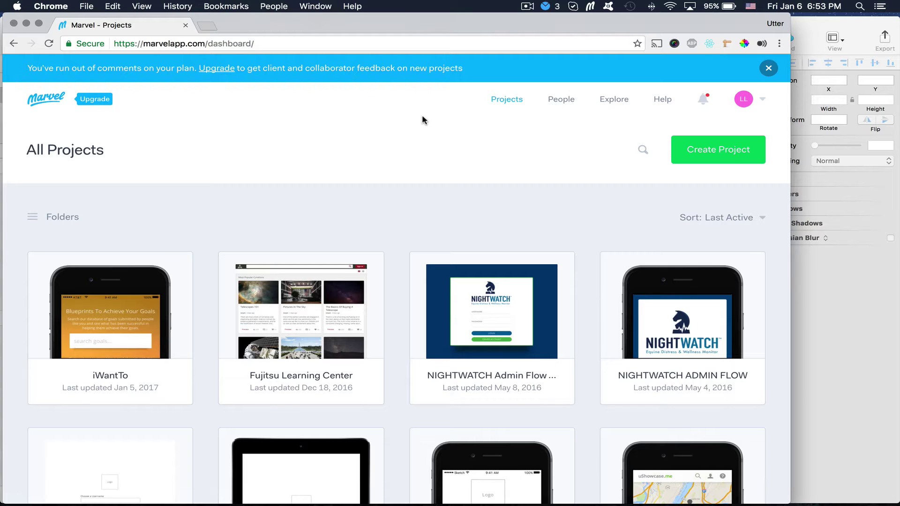
# Step: Create a Marvel project called 'Tpumps' using the iPhone 6 device size
pyautogui.click(703, 155)
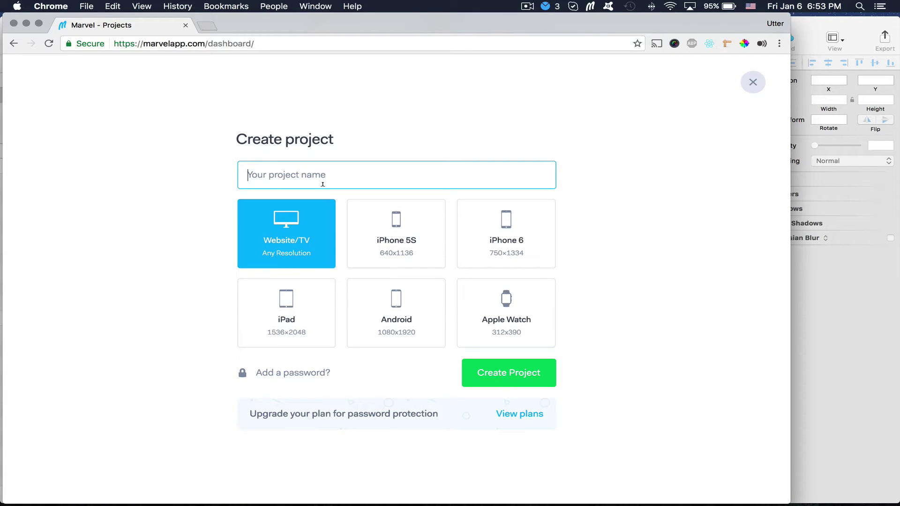
pyautogui.write('Tpumps')
pyautogui.click(496, 250)
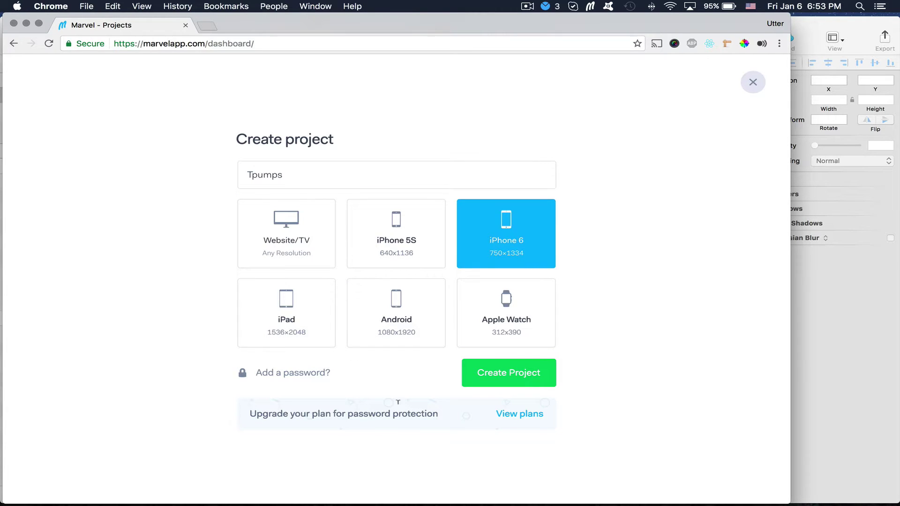
pyautogui.click(489, 375)
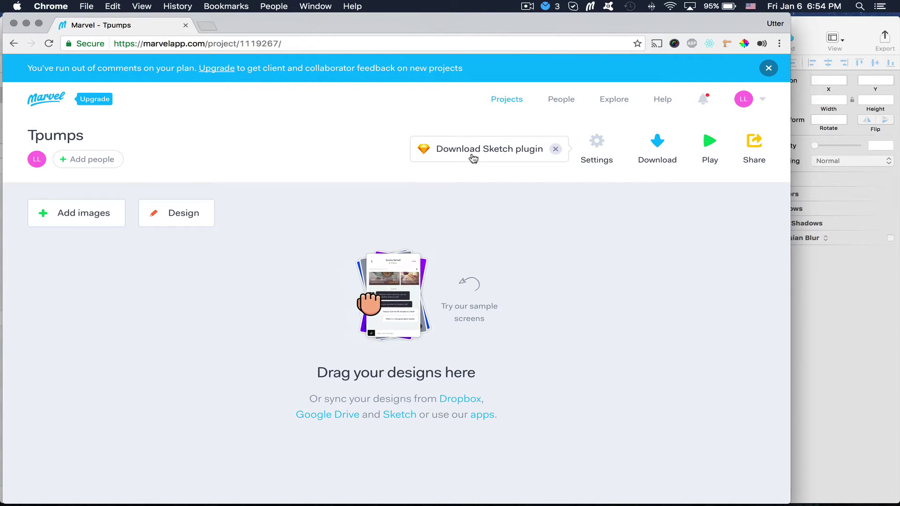
# Step: Check the Sketch plugin and Add images options, then return to the TpumpsRedesign Sketch file
pyautogui.click(473, 158)
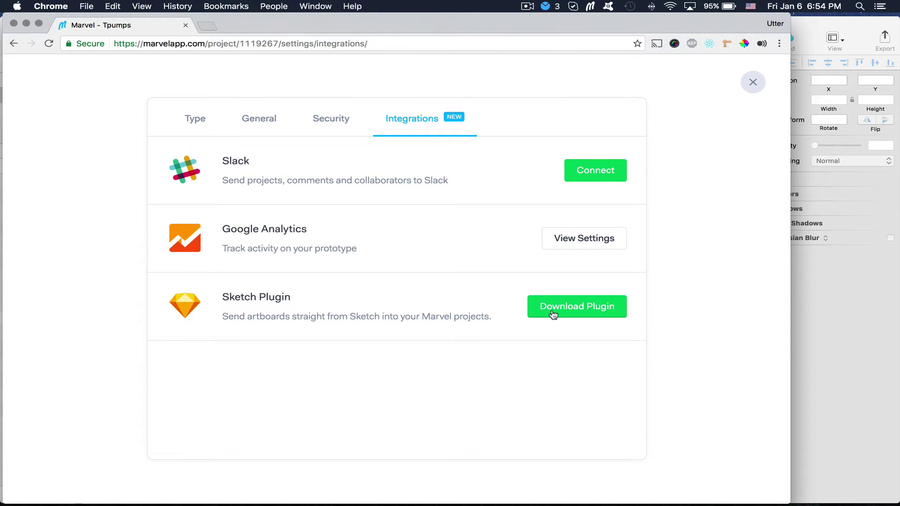
pyautogui.click(752, 83)
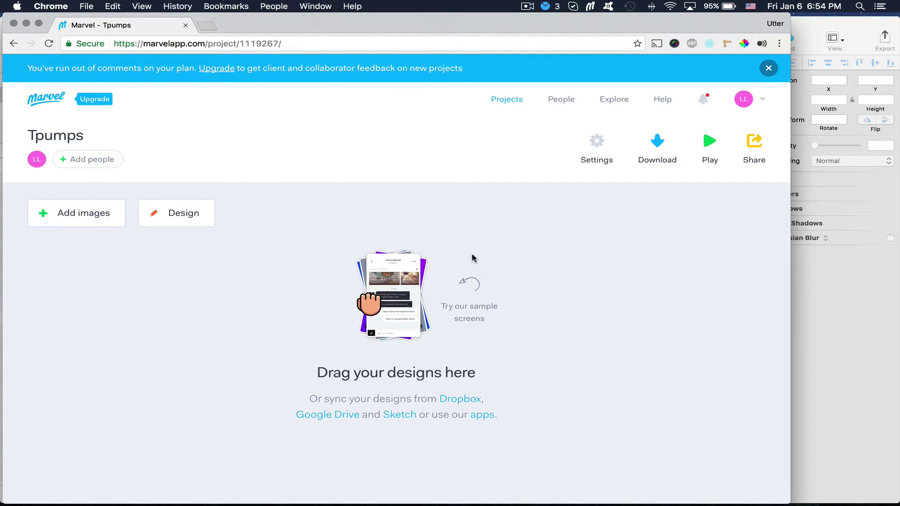
pyautogui.click(88, 206)
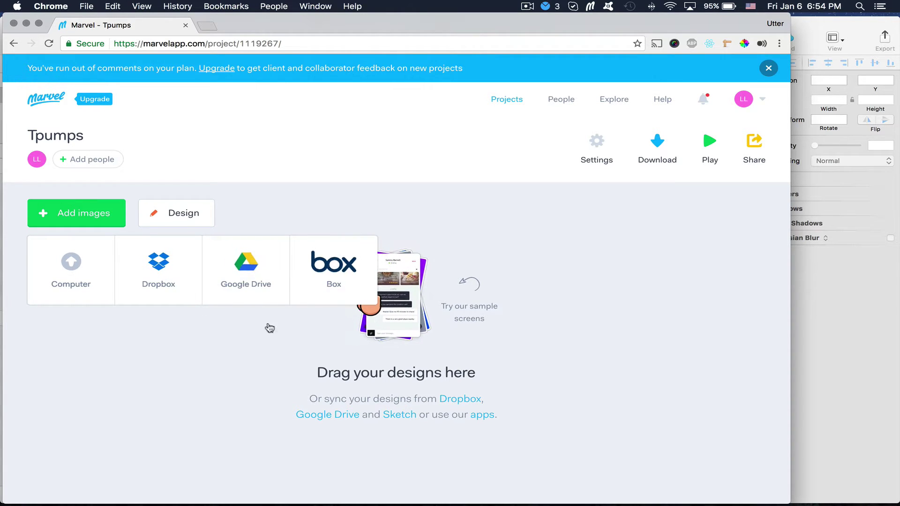
pyautogui.click(176, 406)
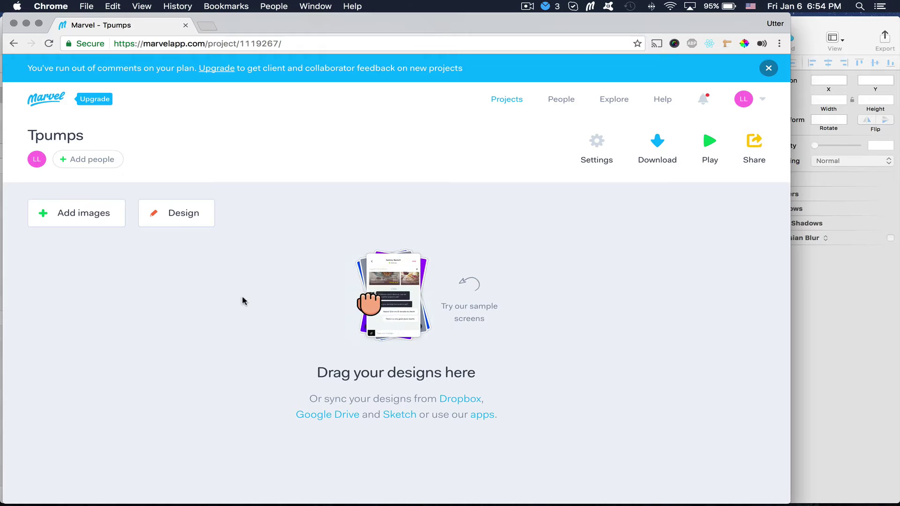
pyautogui.click(831, 323)
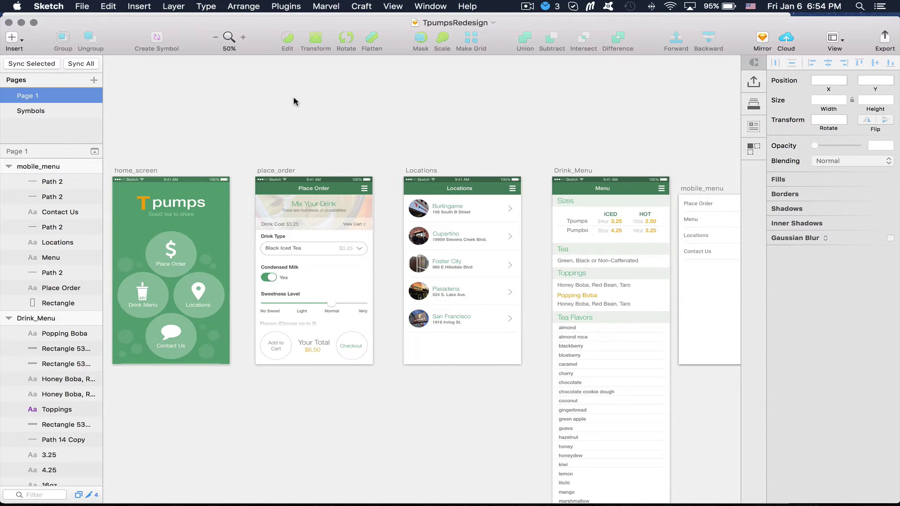
# Step: Send all five Sketch artboards to the Tpumps Marvel project at 1x size
pyautogui.click(325, 7)
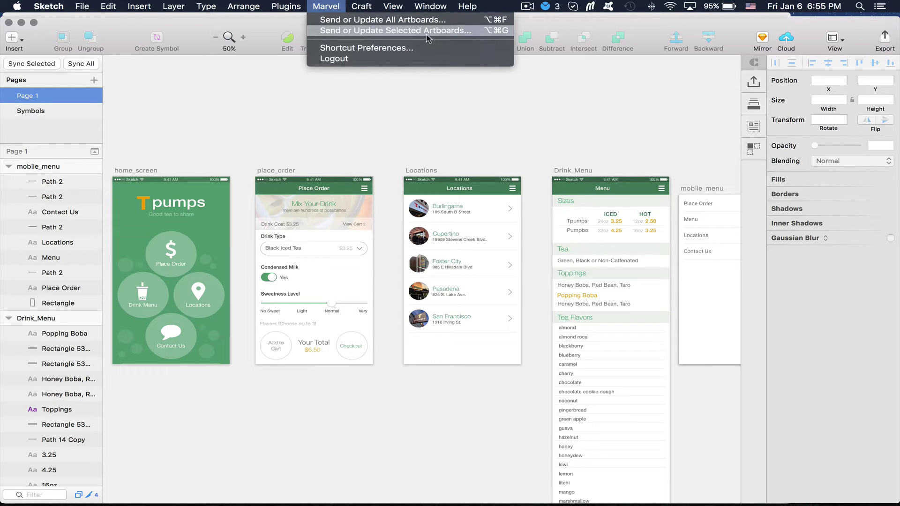
pyautogui.click(403, 24)
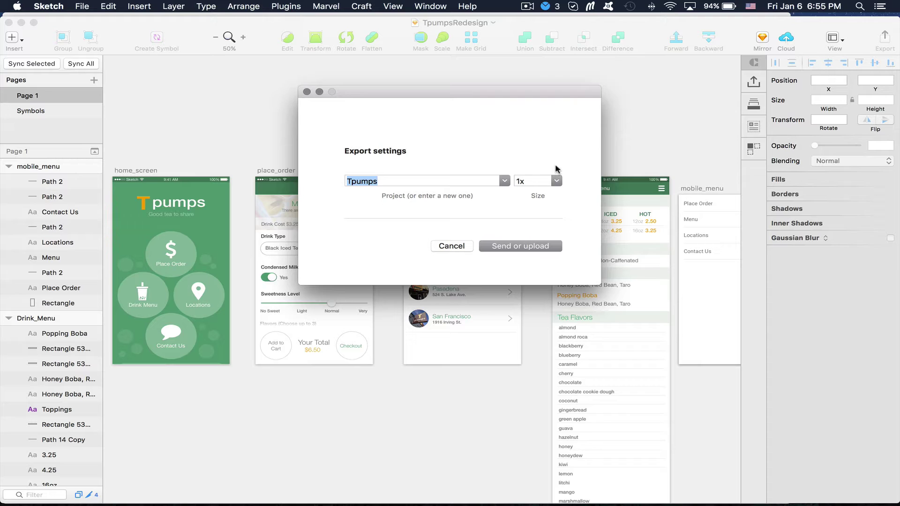
pyautogui.click(557, 183)
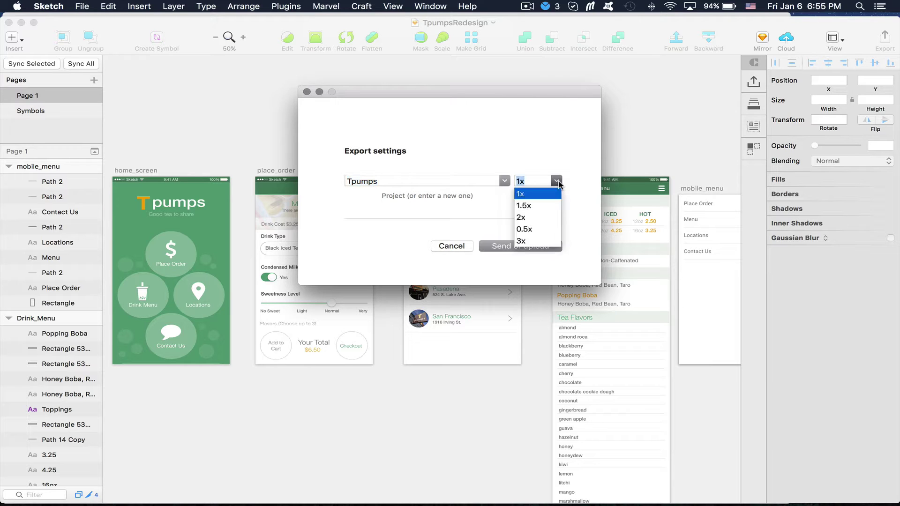
pyautogui.click(559, 183)
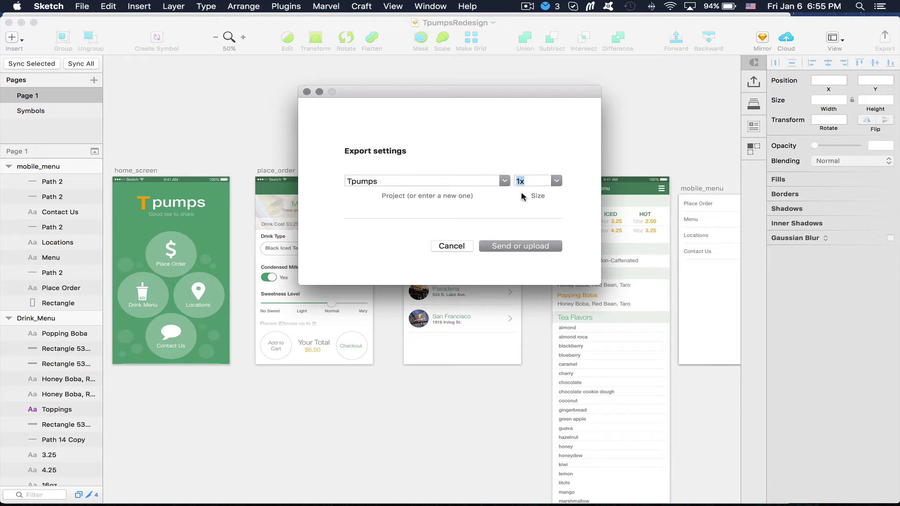
pyautogui.click(510, 247)
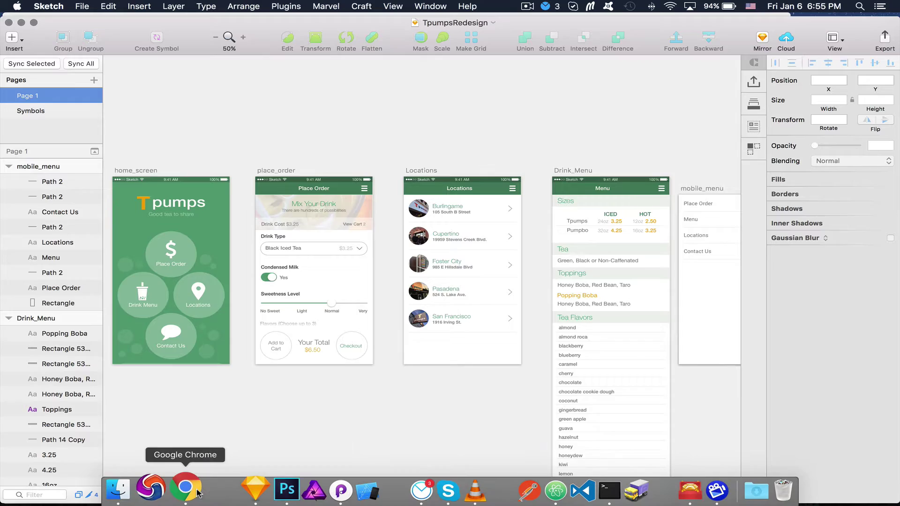
# Step: Drag the Locations screen card ahead of Drink_Menu in the Tpumps project
pyautogui.click(198, 491)
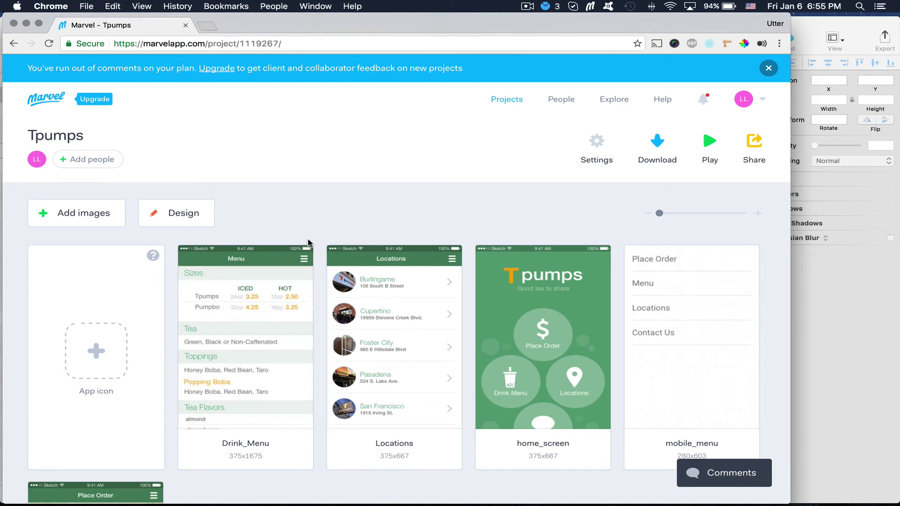
pyautogui.scroll(-2, 257, 224)
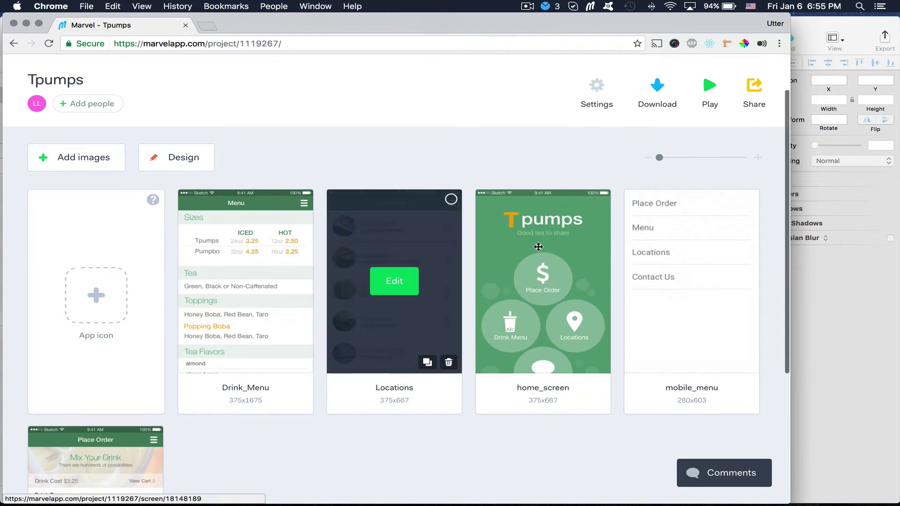
pyautogui.scroll(-3, 229, 340)
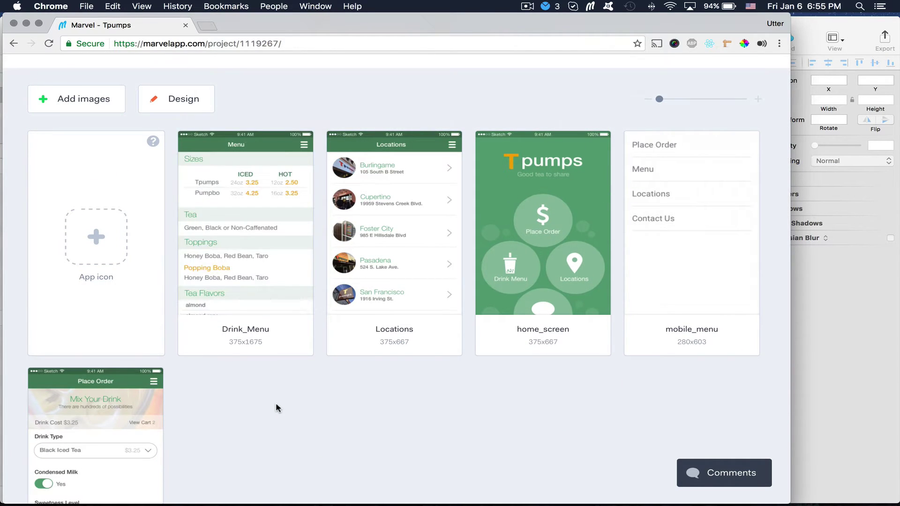
pyautogui.scroll(1, 275, 403)
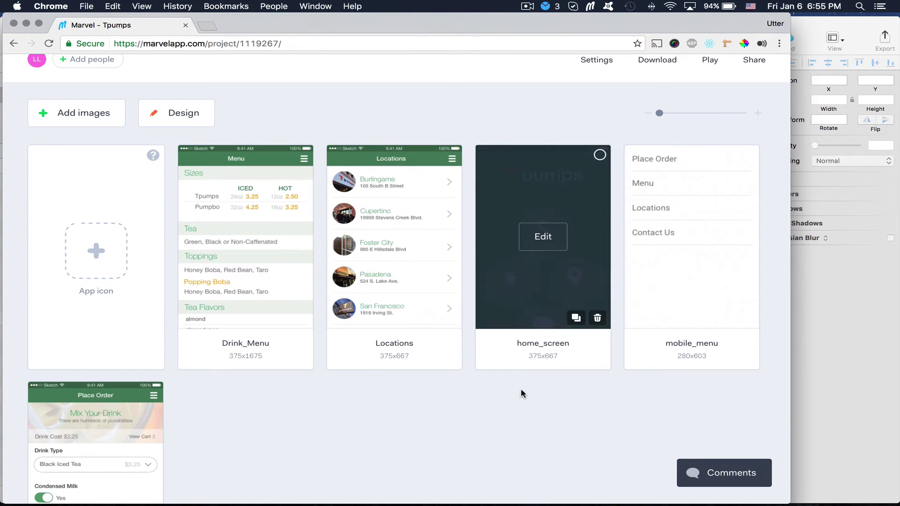
pyautogui.moveTo(506, 189)
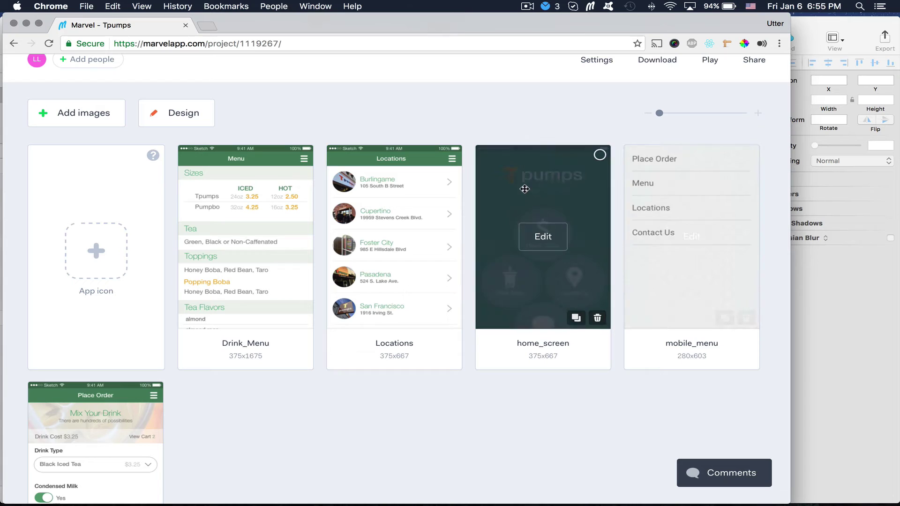
pyautogui.moveTo(538, 189); pyautogui.dragTo(246, 291)
pyautogui.scroll(-2, 396, 321)
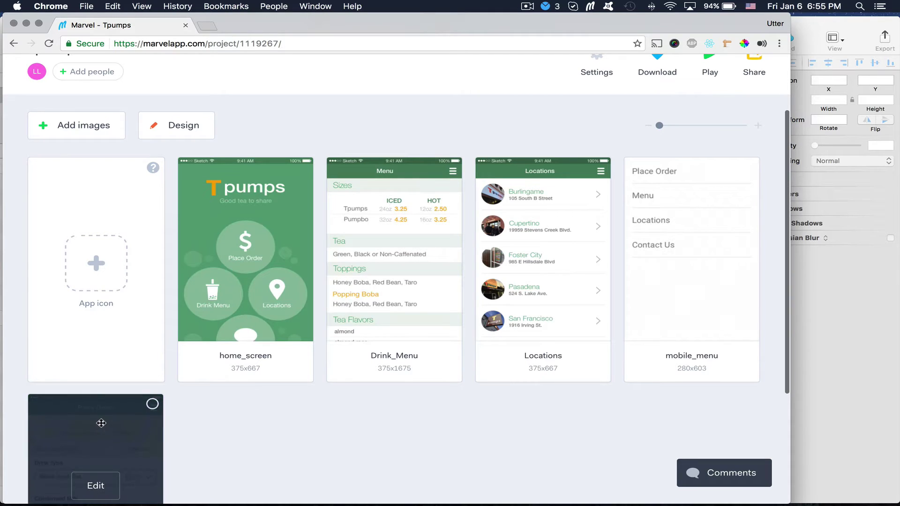
pyautogui.moveTo(102, 424); pyautogui.dragTo(393, 305)
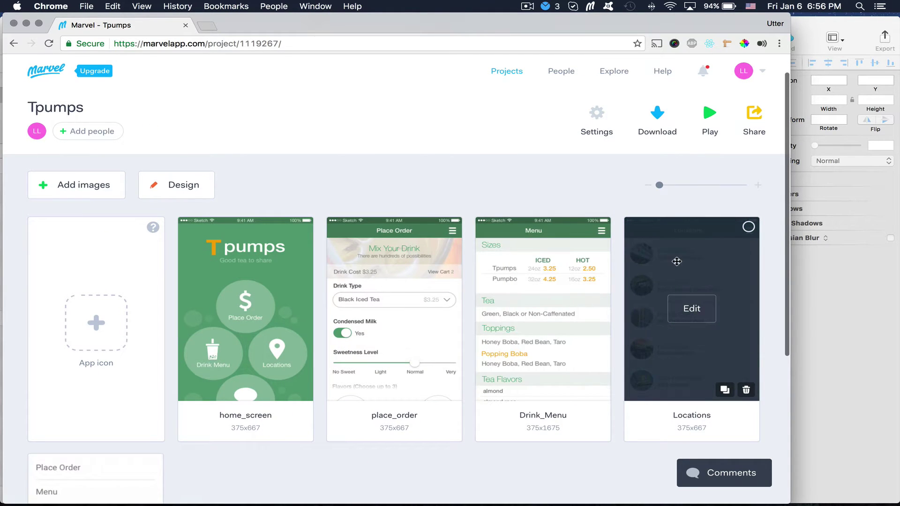
pyautogui.moveTo(676, 261); pyautogui.dragTo(539, 296)
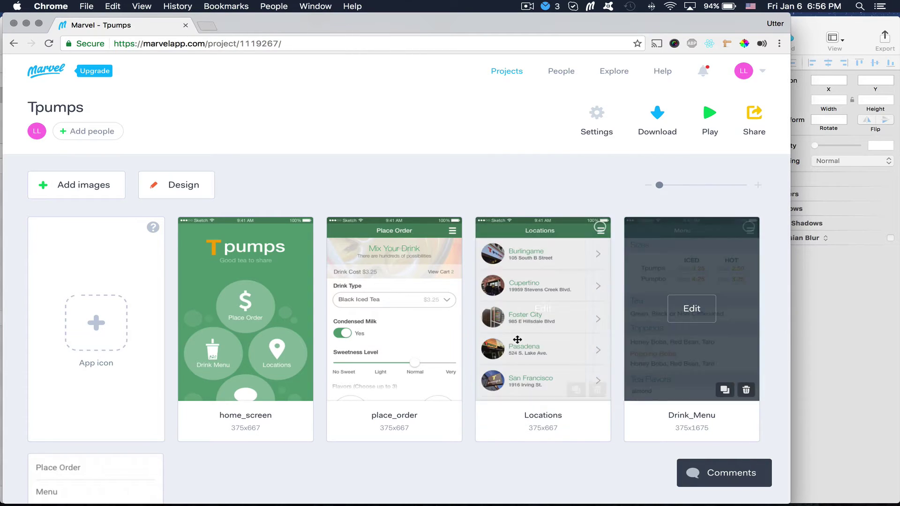
pyautogui.scroll(-3, 518, 340)
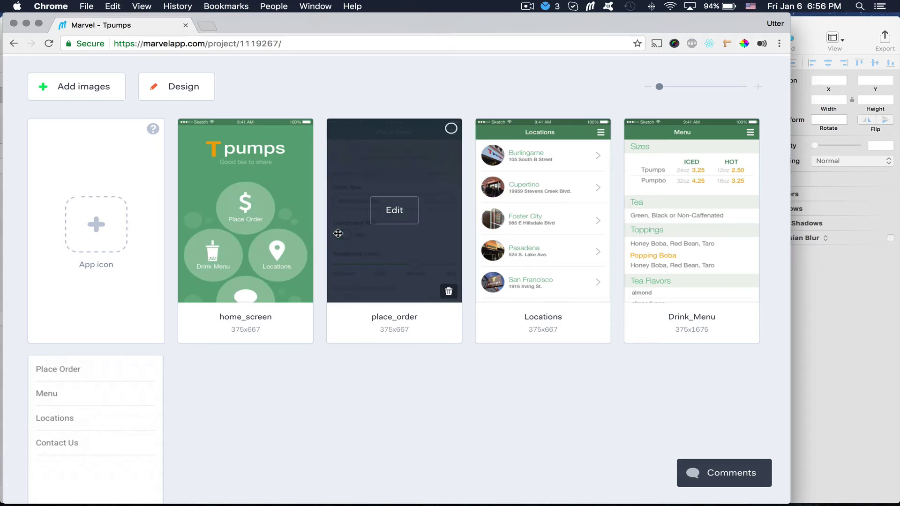
pyautogui.scroll(3, 338, 233)
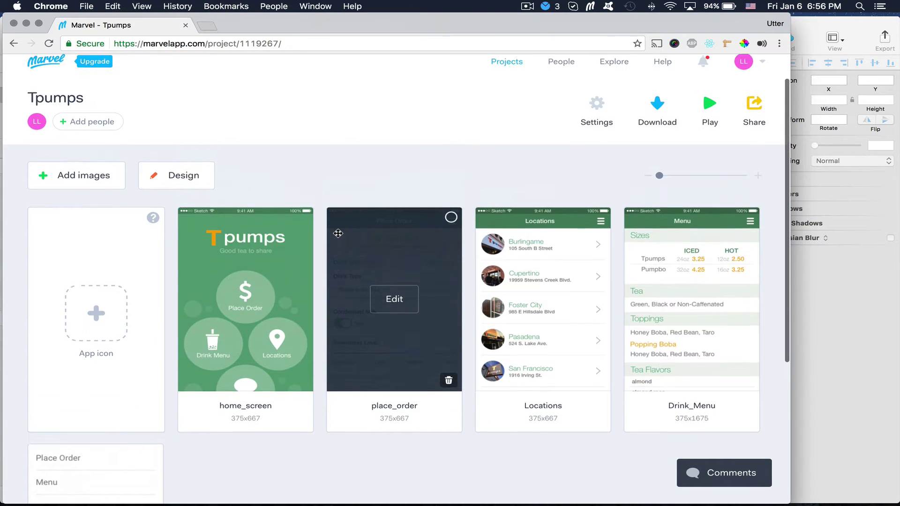
# Step: Preview the Tpumps prototype, force quit Affinity Photo, and open home_screen in the editor
pyautogui.click(710, 111)
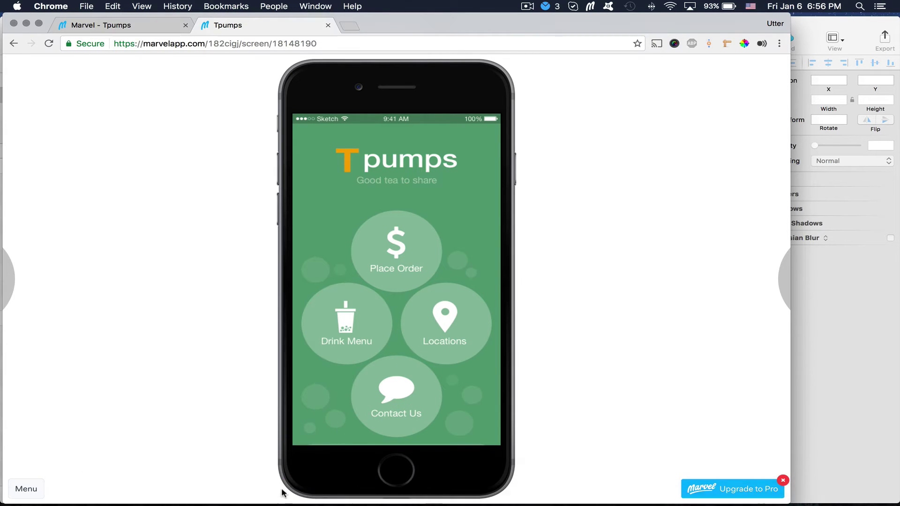
pyautogui.moveTo(255, 478)
pyautogui.rightClick(300, 488)
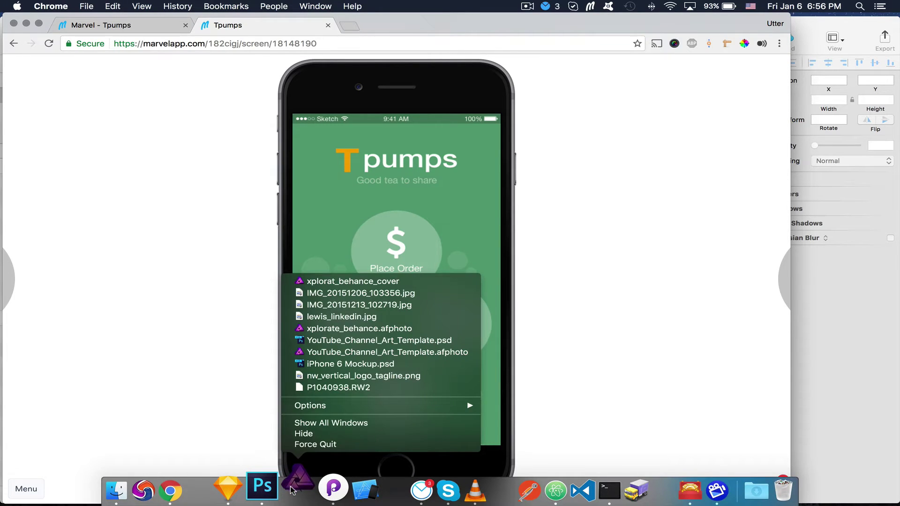
pyautogui.click(306, 443)
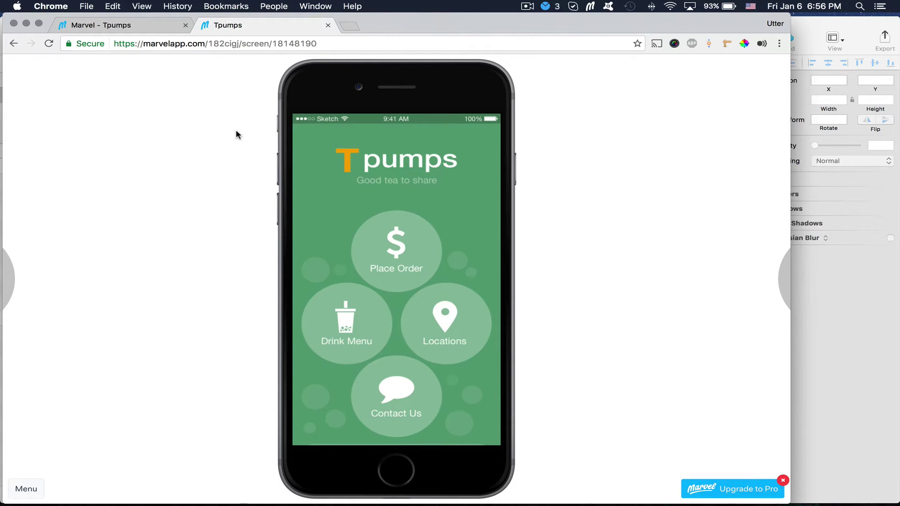
pyautogui.click(149, 31)
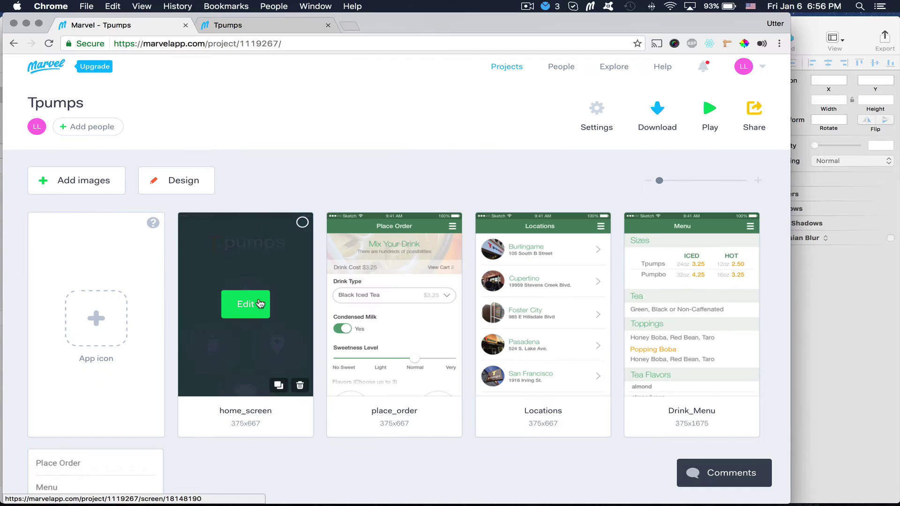
pyautogui.click(250, 307)
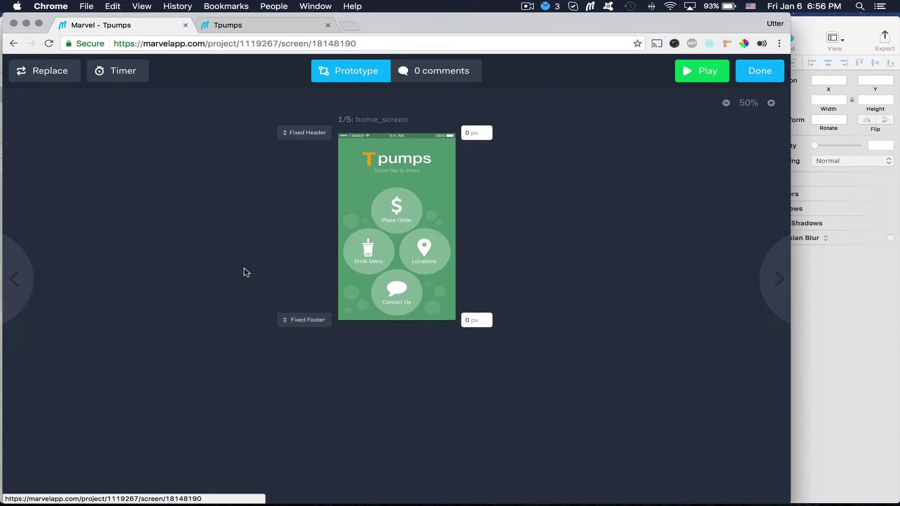
# Step: Zoom home_screen to 95% and draw a hotspot over the Place Order circle
pyautogui.click(771, 104)
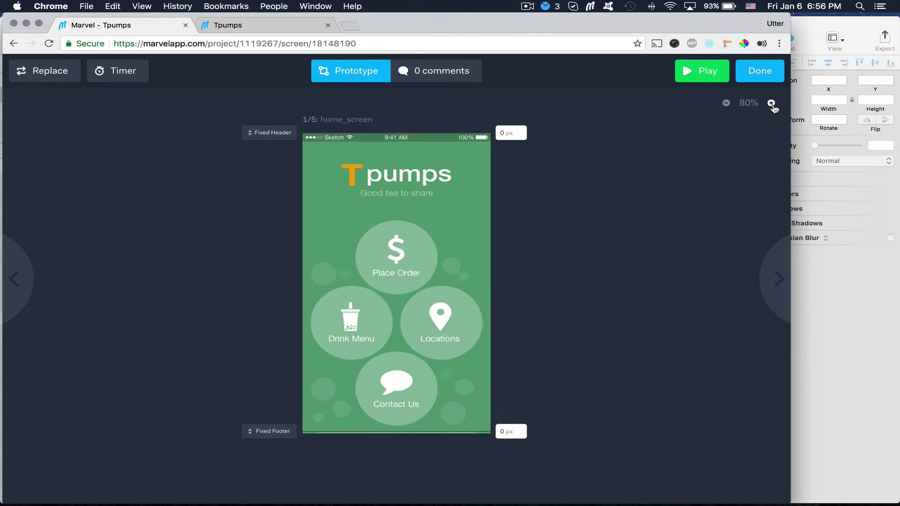
pyautogui.click(772, 104)
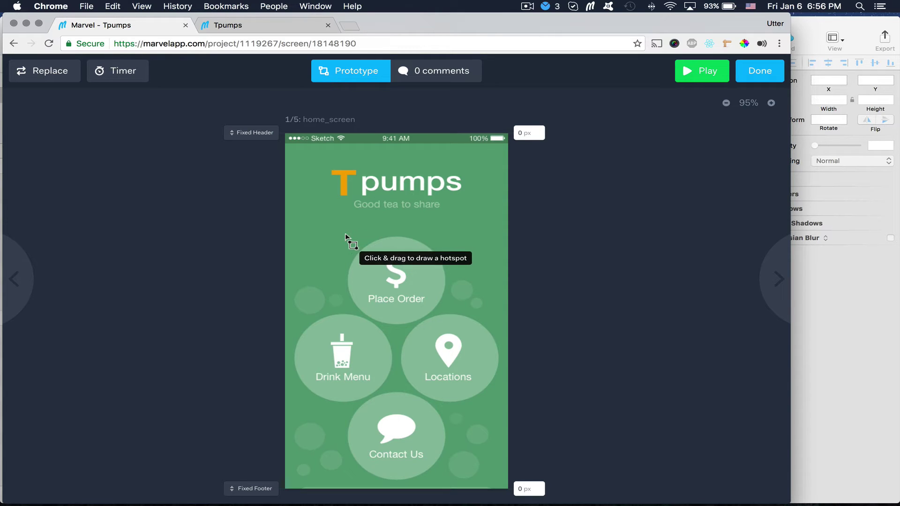
pyautogui.moveTo(345, 234); pyautogui.dragTo(448, 323)
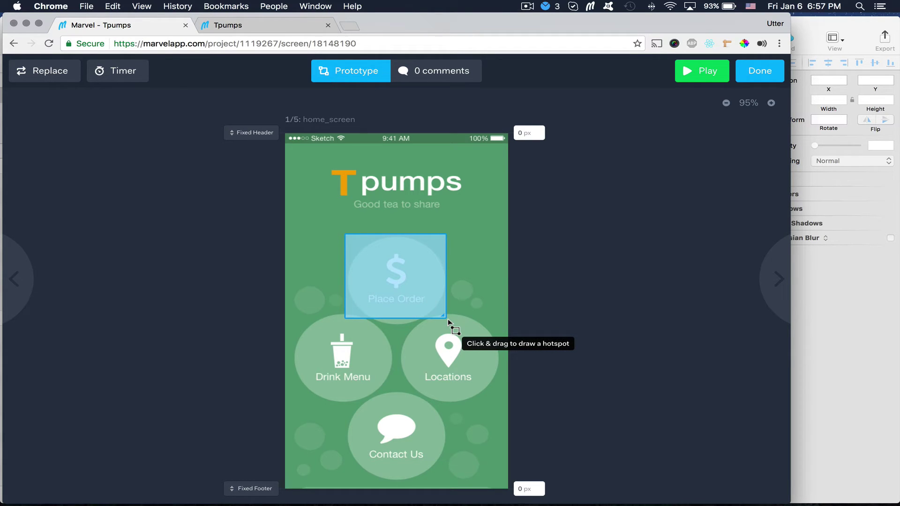
# Step: Link the Place Order hotspot to place_order and test the tap in the preview
pyautogui.moveTo(448, 322); pyautogui.dragTo(449, 322)
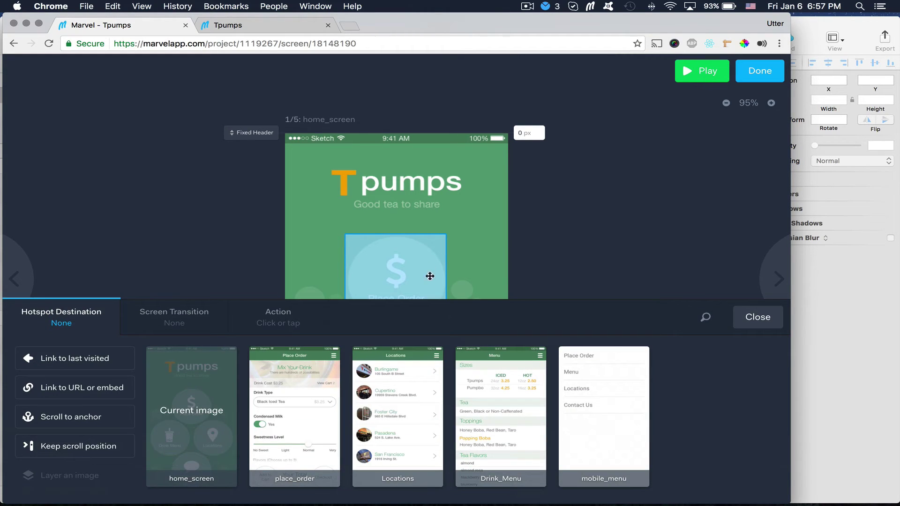
pyautogui.scroll(-4, 482, 242)
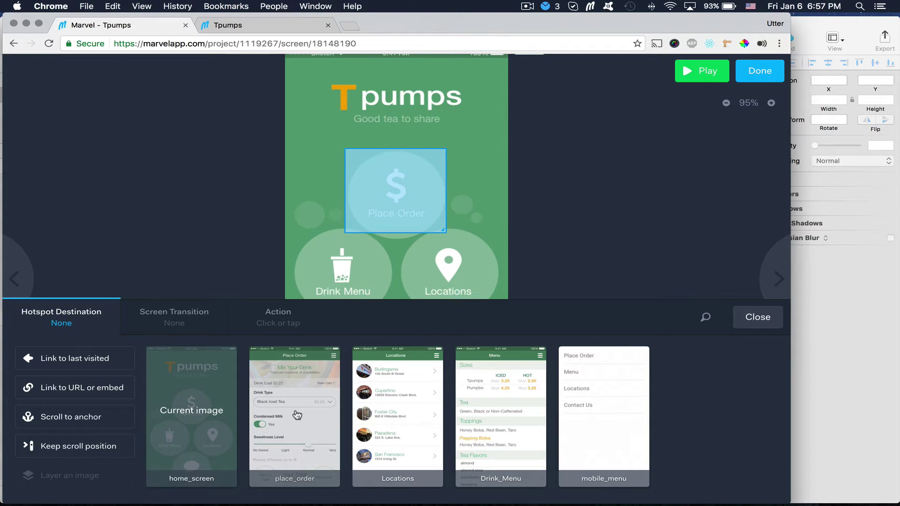
pyautogui.click(297, 415)
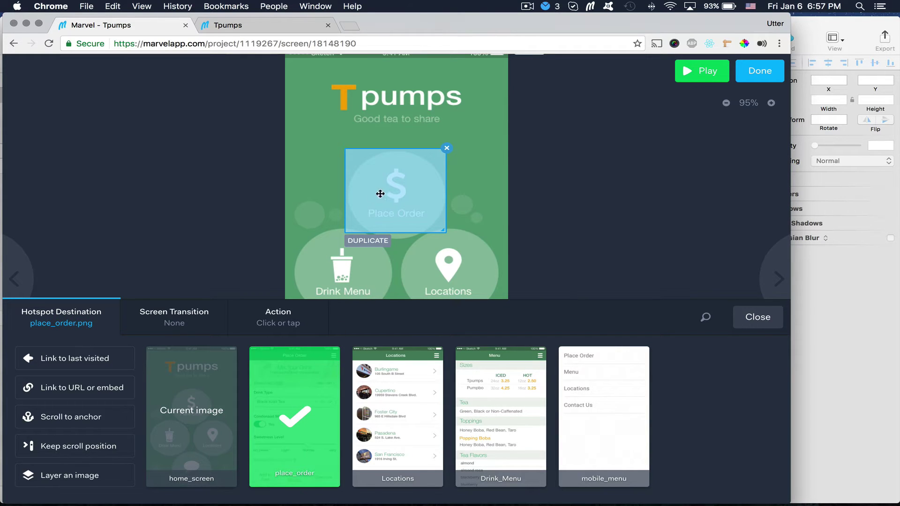
pyautogui.click(248, 27)
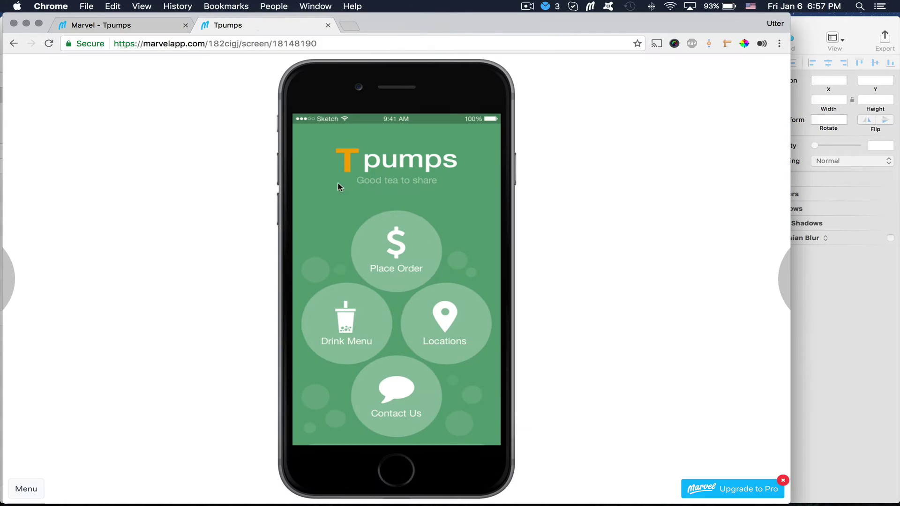
pyautogui.click(385, 264)
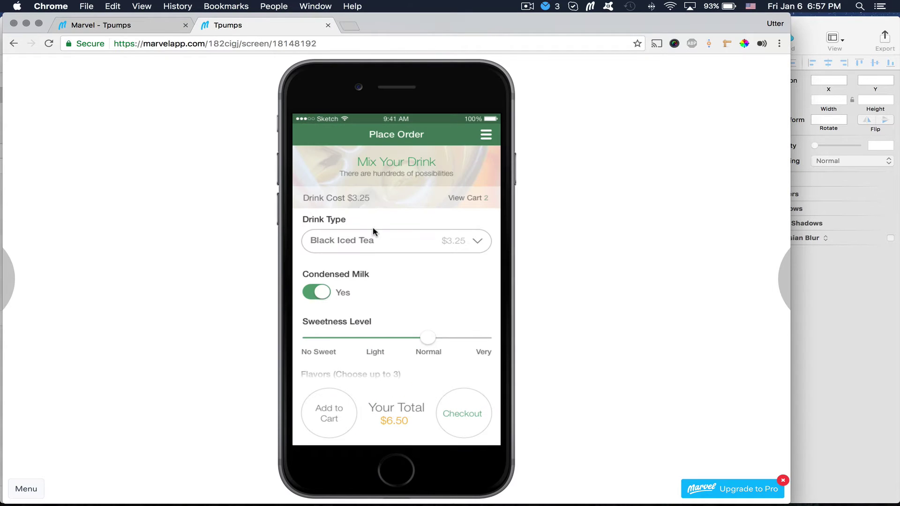
# Step: Apply a Push Left transition to the Place Order link and test it in preview
pyautogui.click(125, 28)
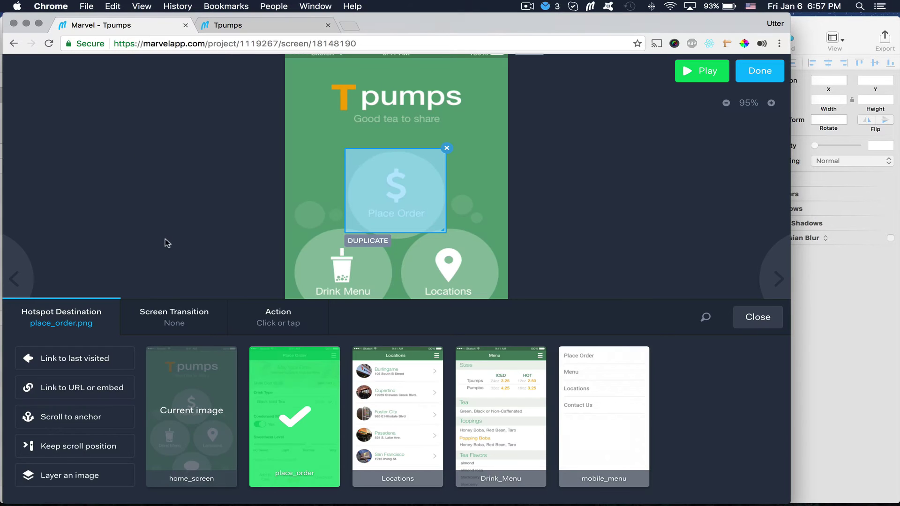
pyautogui.click(173, 323)
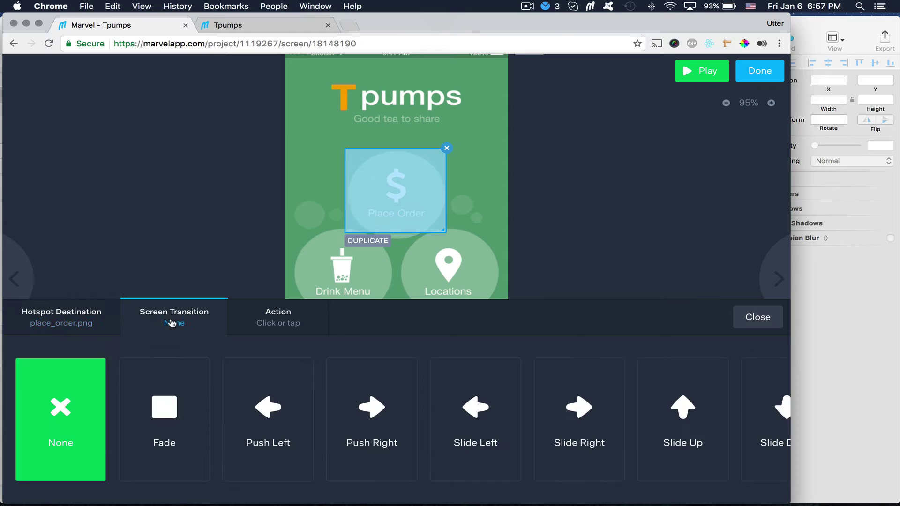
pyautogui.click(268, 424)
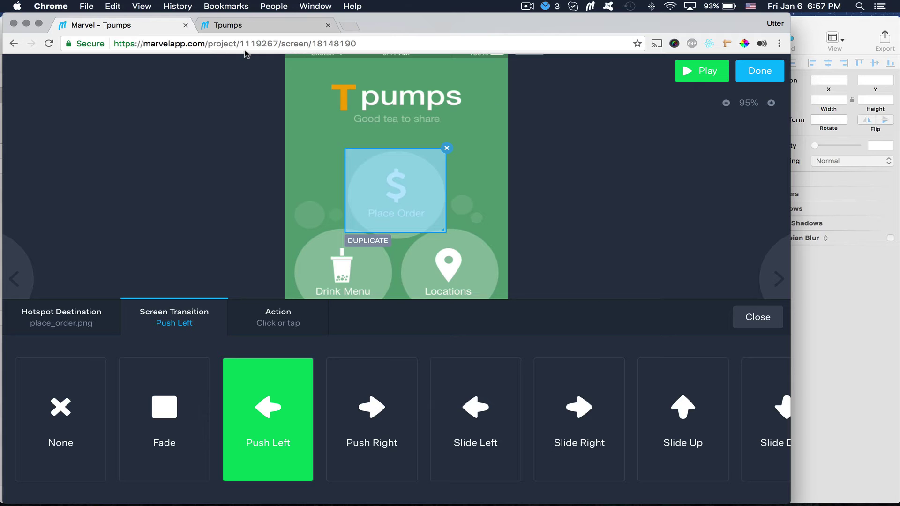
pyautogui.click(248, 28)
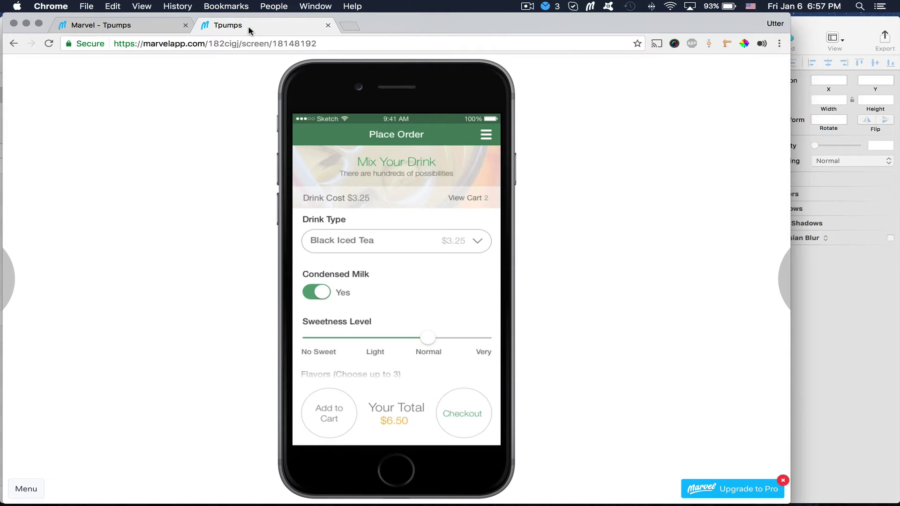
pyautogui.click(11, 275)
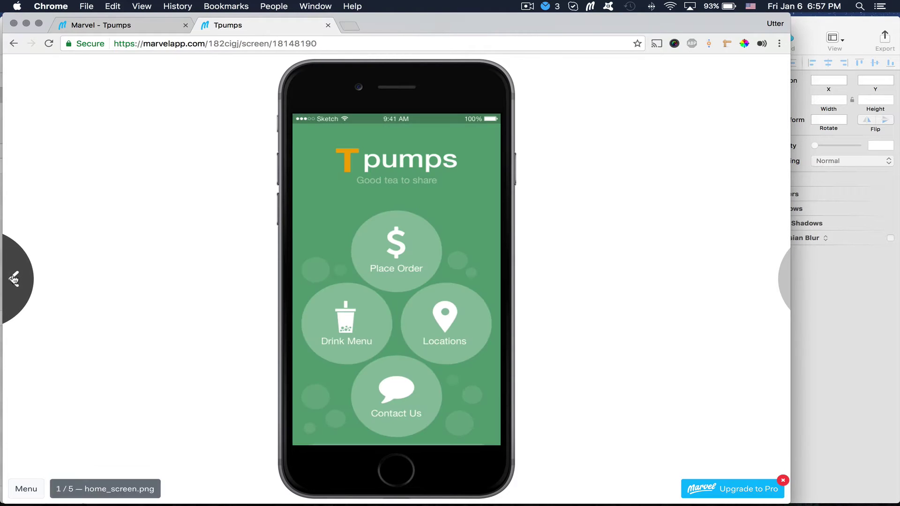
pyautogui.click(389, 256)
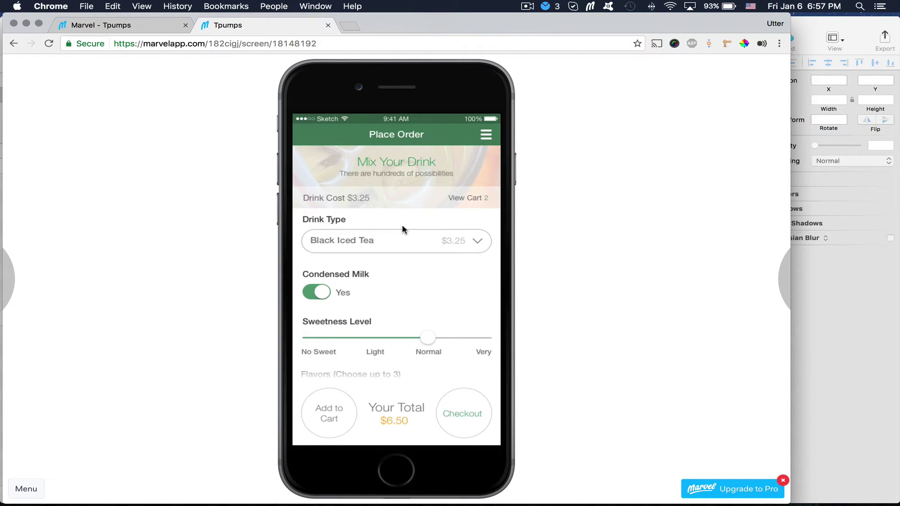
pyautogui.click(142, 30)
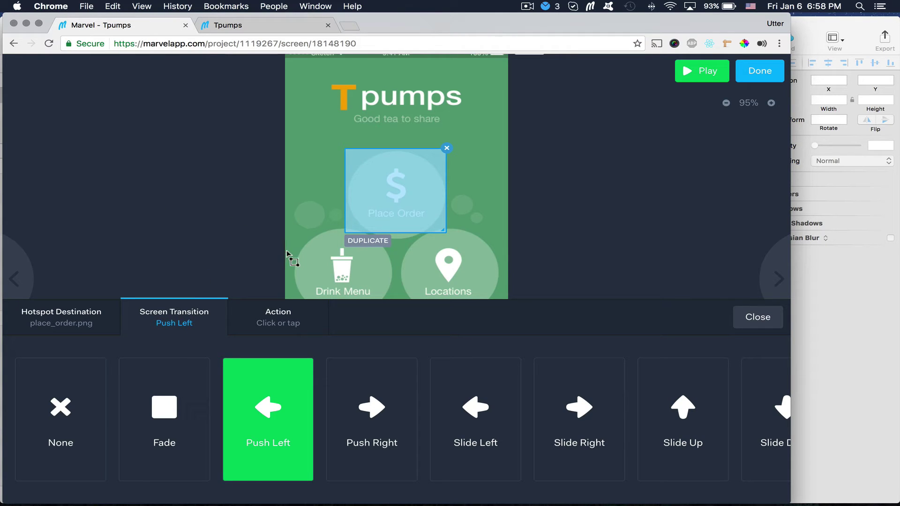
# Step: Add a Drink Menu hotspot linked to Drink_Menu with a Push Left transition
pyautogui.scroll(-3, 288, 255)
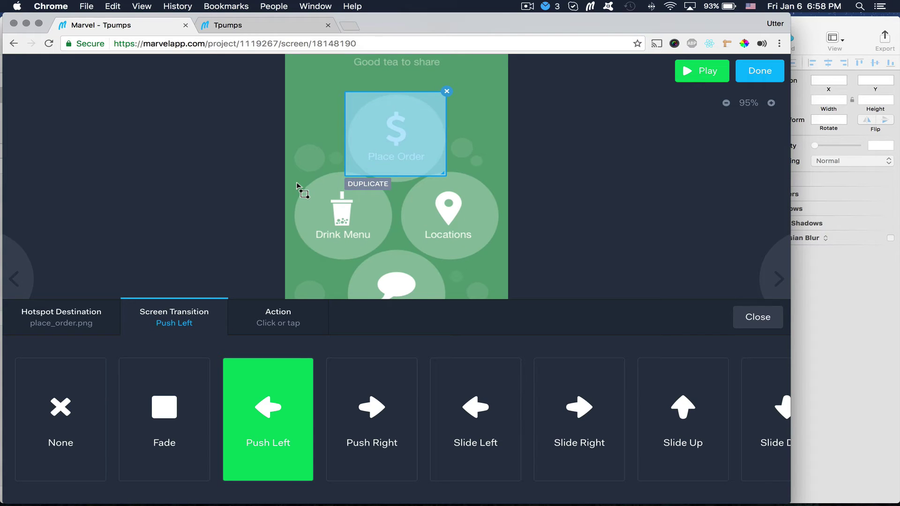
pyautogui.moveTo(296, 179); pyautogui.dragTo(392, 256)
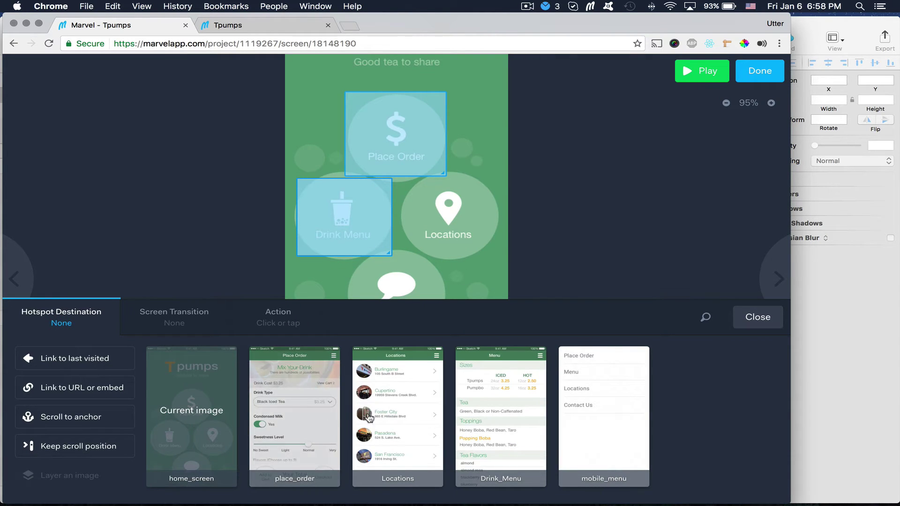
pyautogui.click(488, 428)
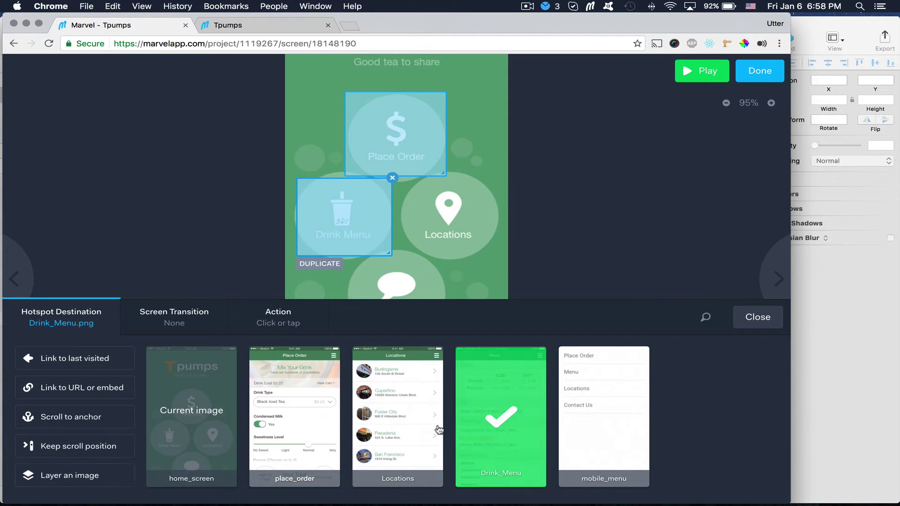
pyautogui.click(175, 316)
pyautogui.click(282, 429)
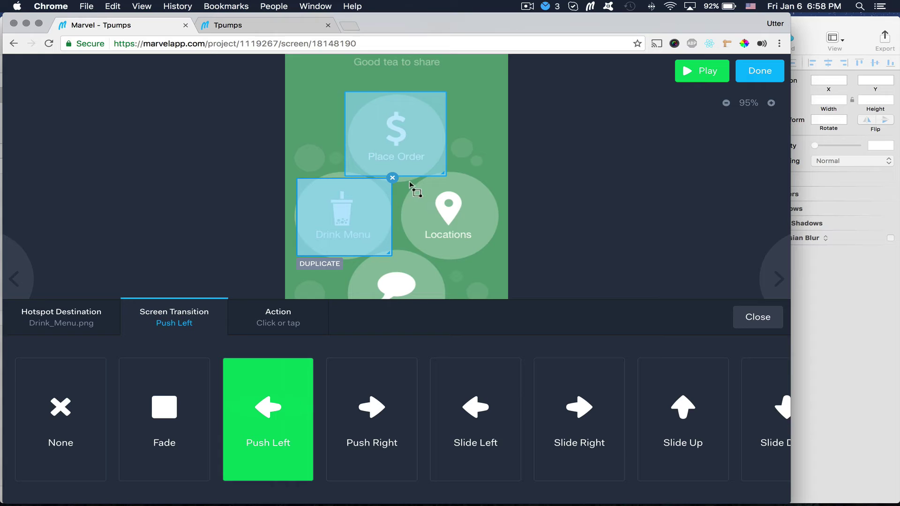
# Step: Add a Locations hotspot linked to Locations with Push Left, then close the link settings
pyautogui.moveTo(500, 258); pyautogui.dragTo(402, 177)
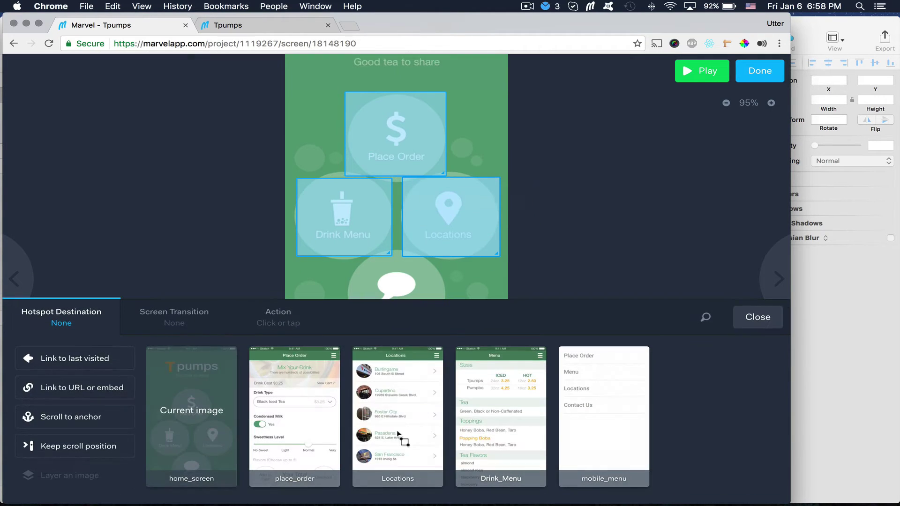
pyautogui.click(393, 424)
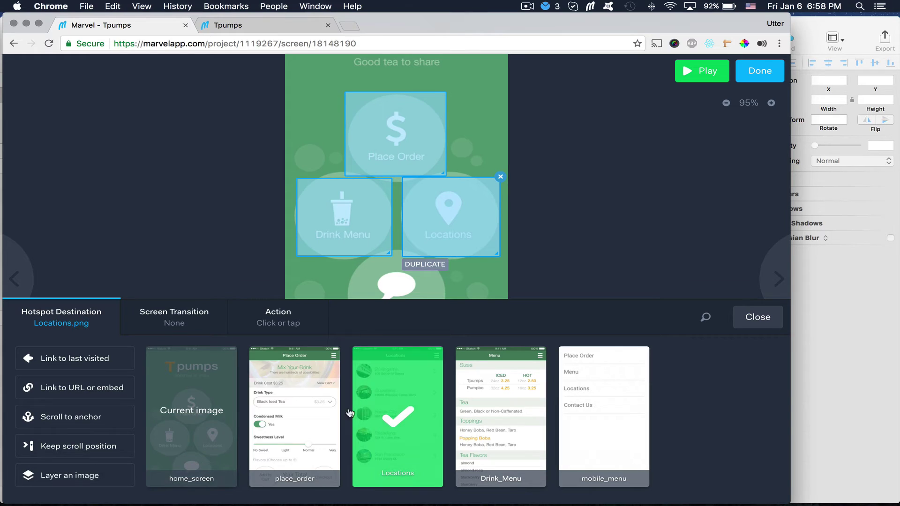
pyautogui.click(187, 321)
pyautogui.click(307, 445)
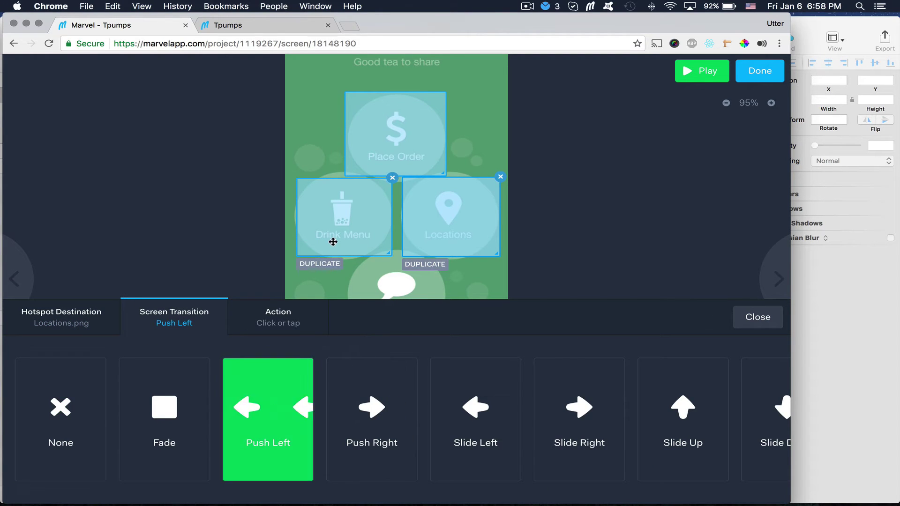
pyautogui.click(332, 243)
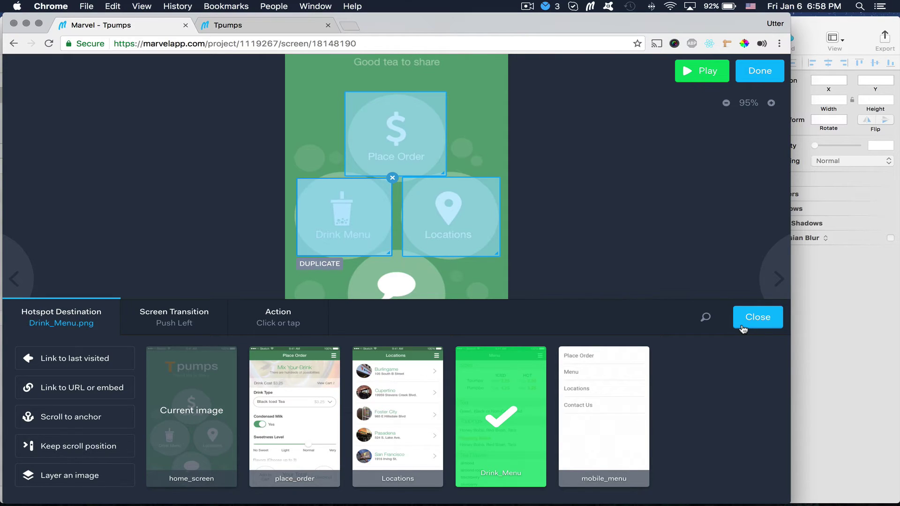
pyautogui.click(758, 317)
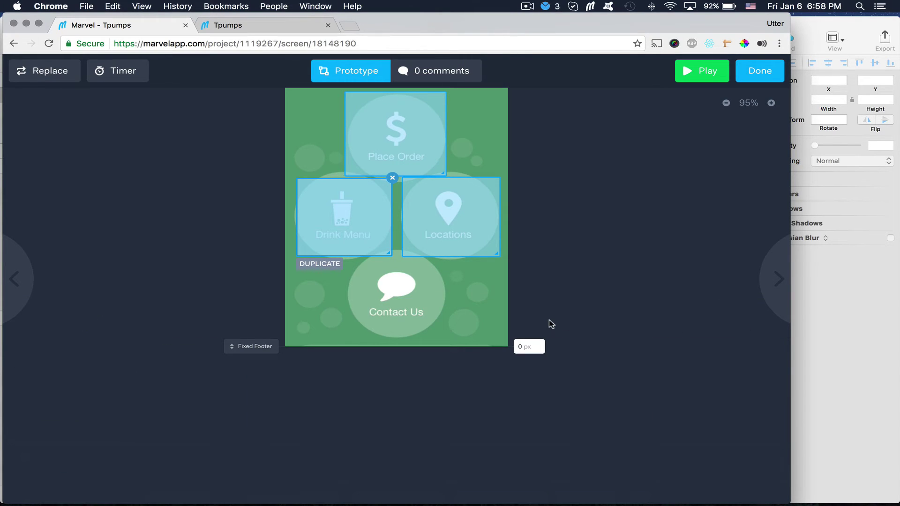
pyautogui.click(271, 27)
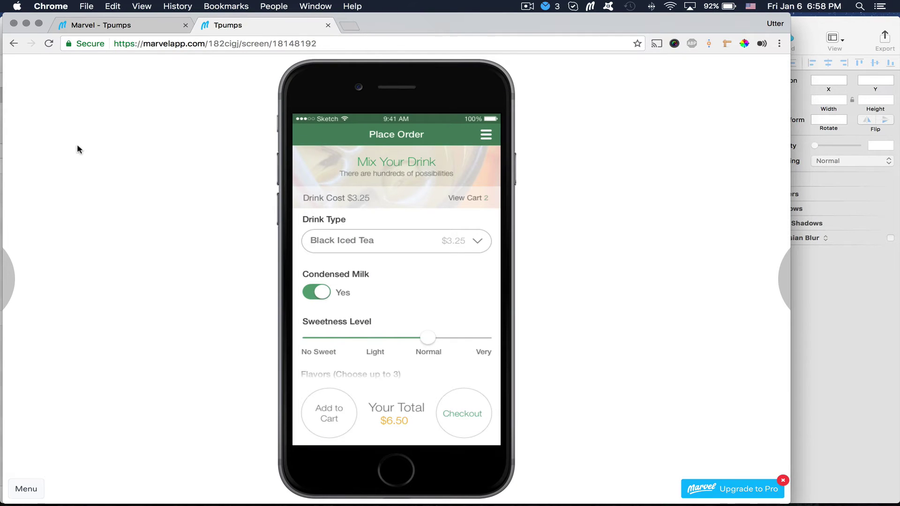
pyautogui.click(9, 277)
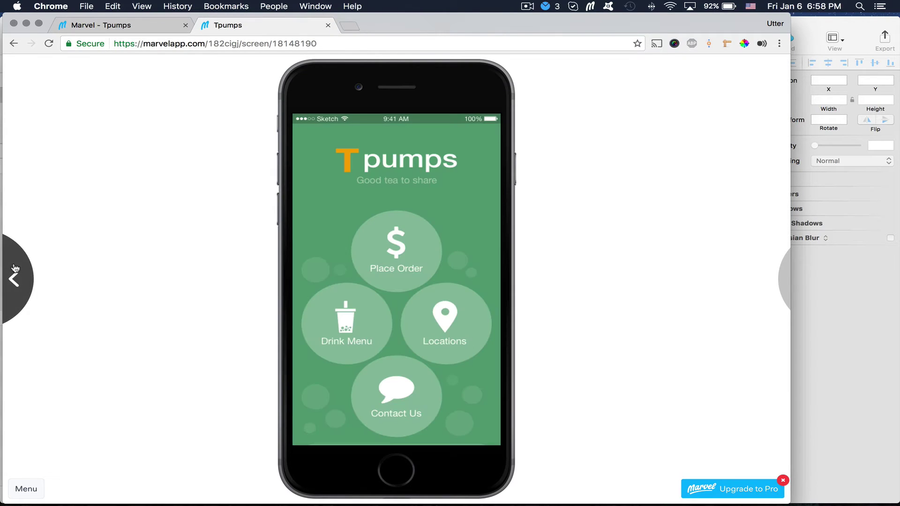
pyautogui.click(354, 321)
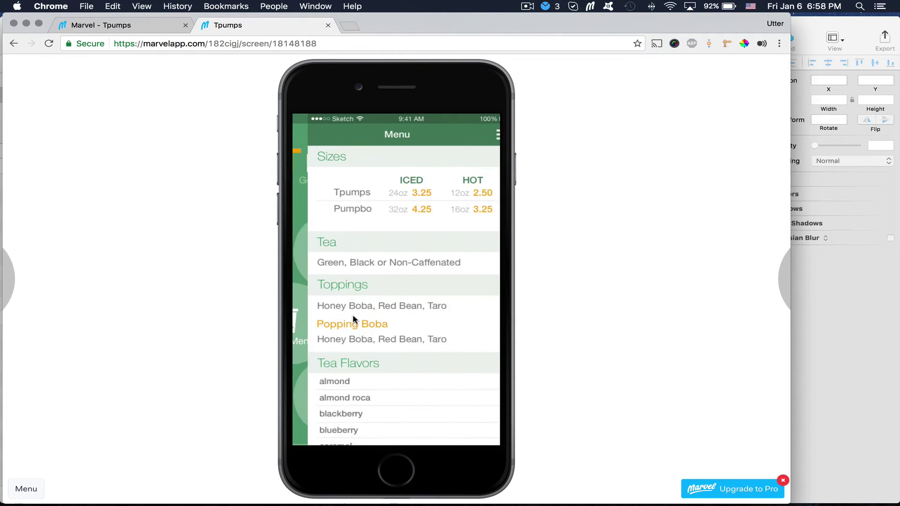
pyautogui.click(14, 287)
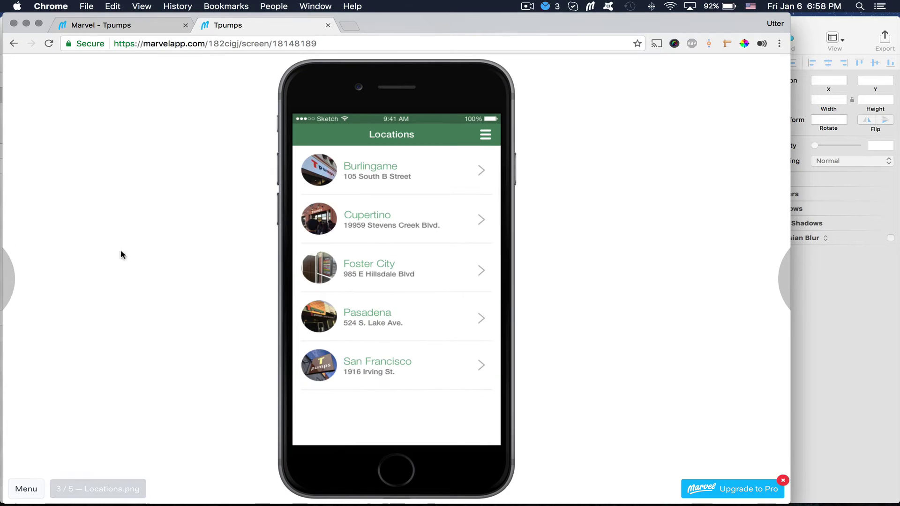
pyautogui.click(14, 281)
pyautogui.click(14, 284)
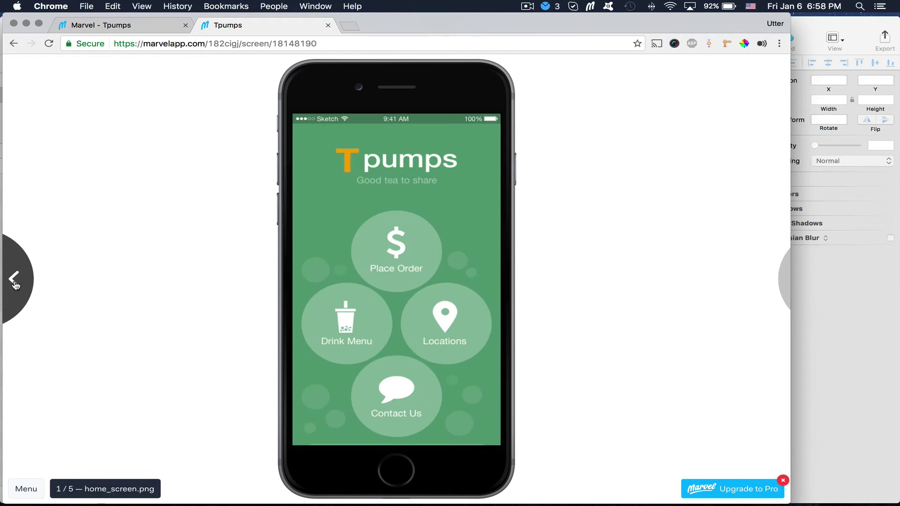
pyautogui.click(444, 329)
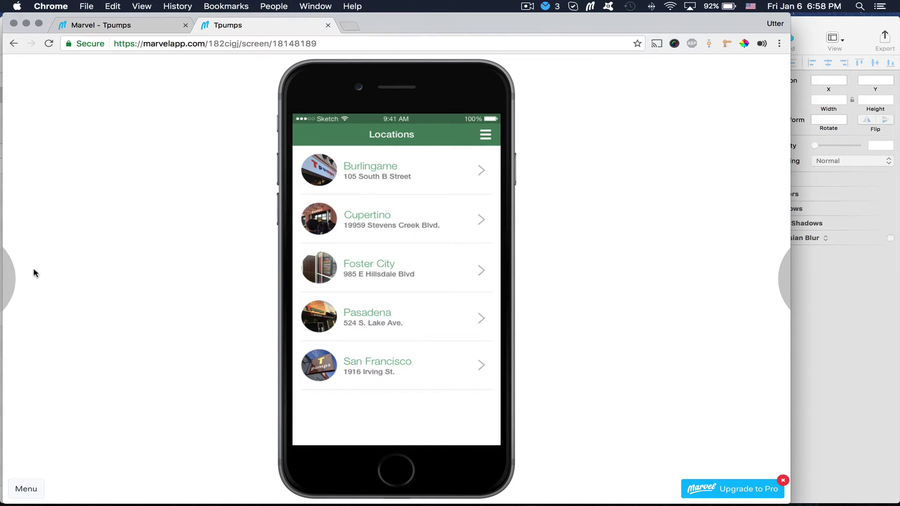
pyautogui.click(19, 277)
pyautogui.click(19, 278)
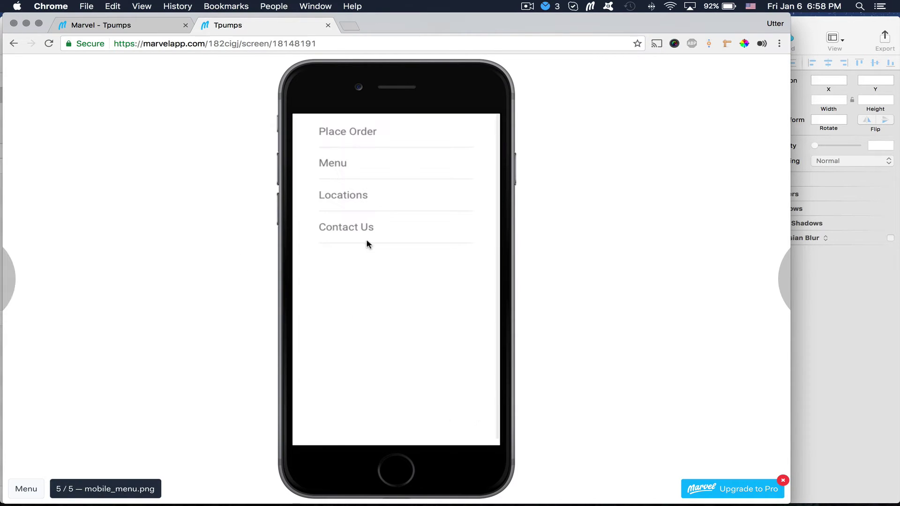
pyautogui.click(781, 279)
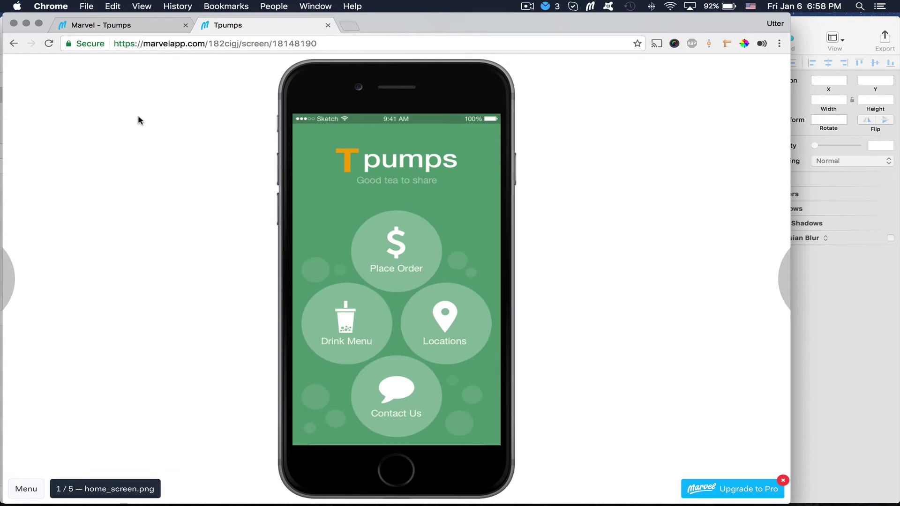
pyautogui.click(126, 26)
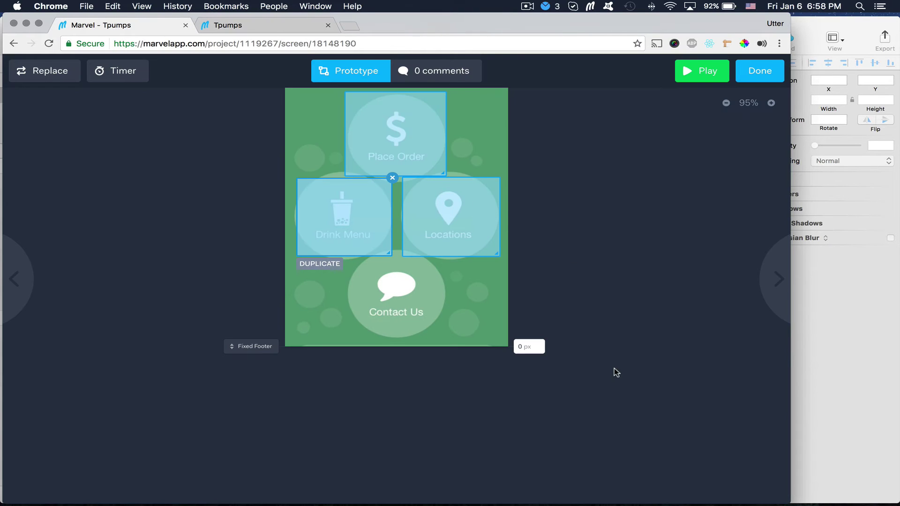
# Step: Go to the place_order screen and draw a hotspot over its header hamburger icon
pyautogui.click(775, 282)
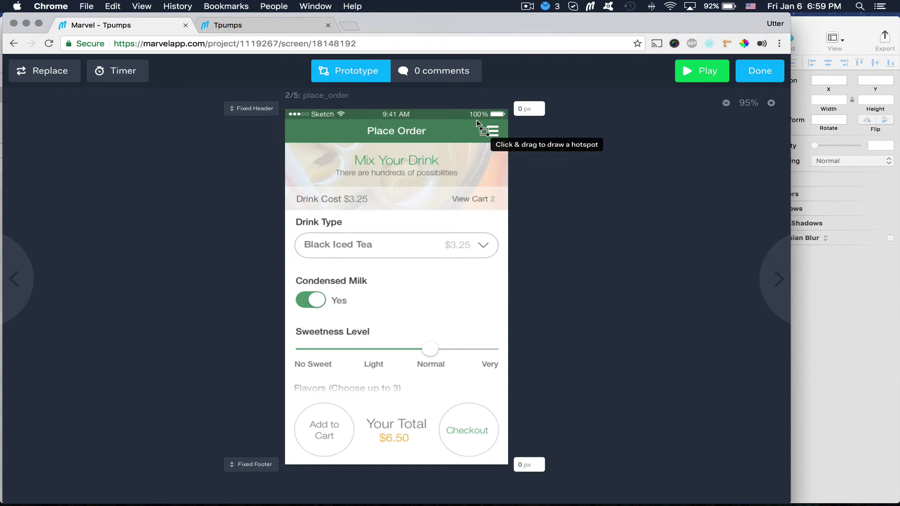
pyautogui.moveTo(477, 121); pyautogui.dragTo(514, 146)
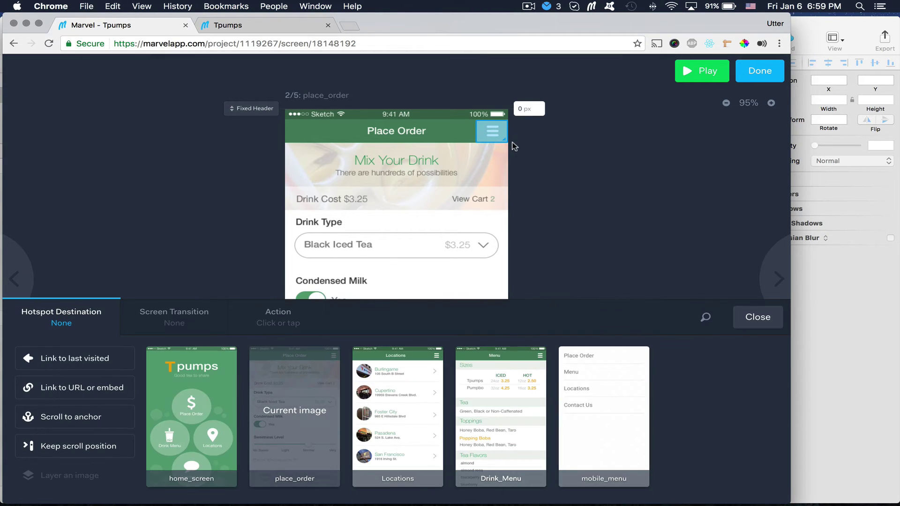
# Step: Link the hotspot to mobile_menu as a layered image, shifted right and down, with 0% background
pyautogui.click(599, 426)
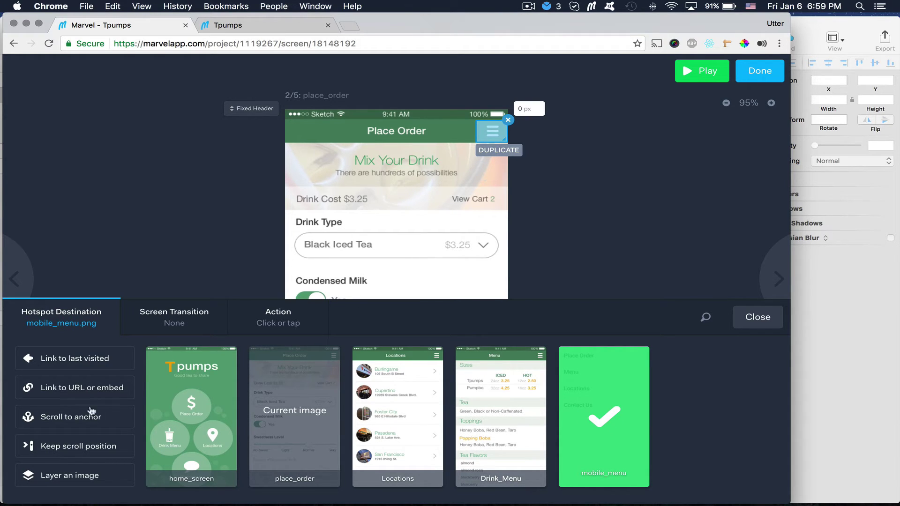
pyautogui.click(59, 478)
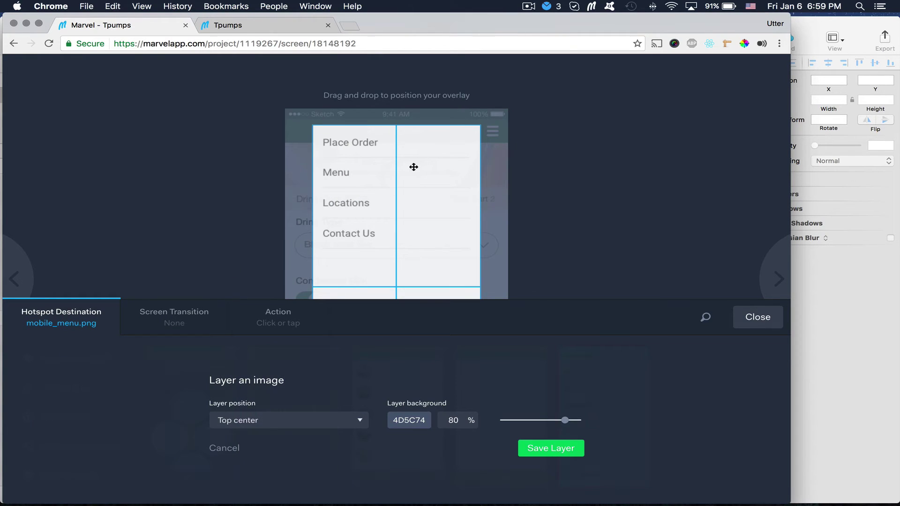
pyautogui.moveTo(413, 166); pyautogui.dragTo(442, 188)
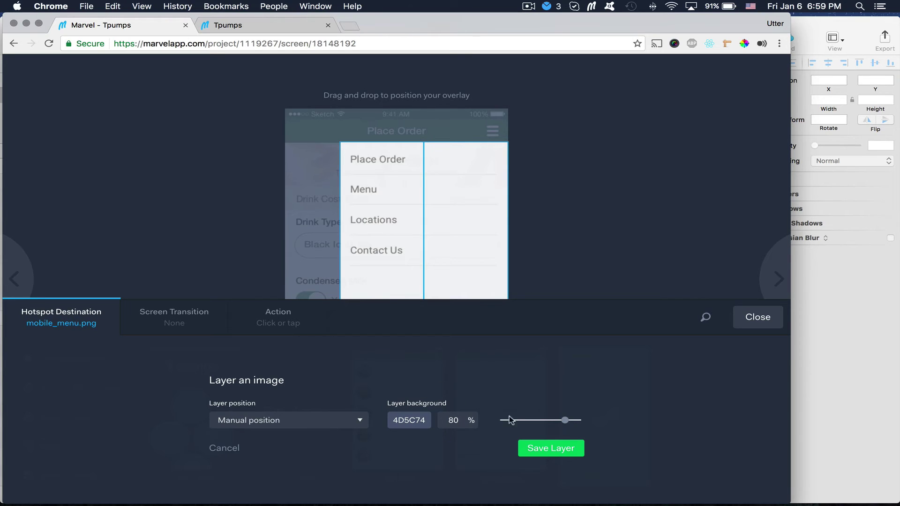
pyautogui.moveTo(566, 423); pyautogui.dragTo(496, 425)
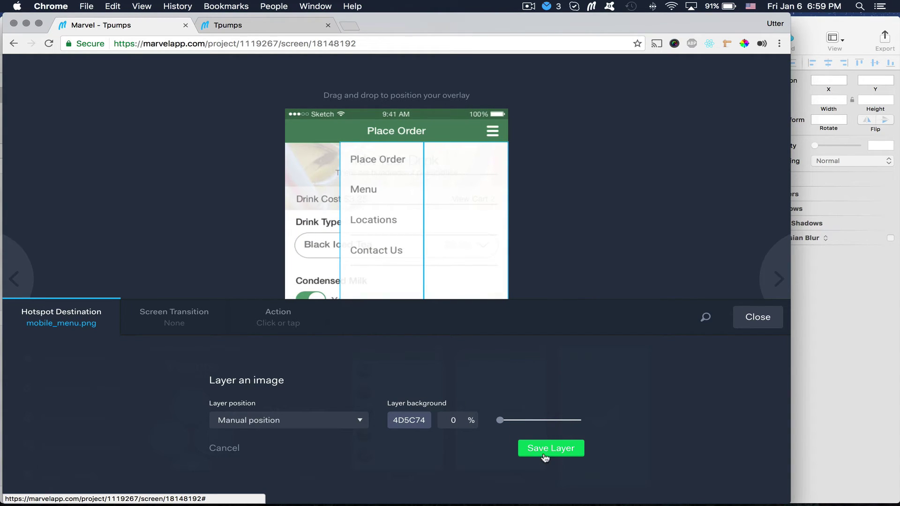
pyautogui.click(548, 450)
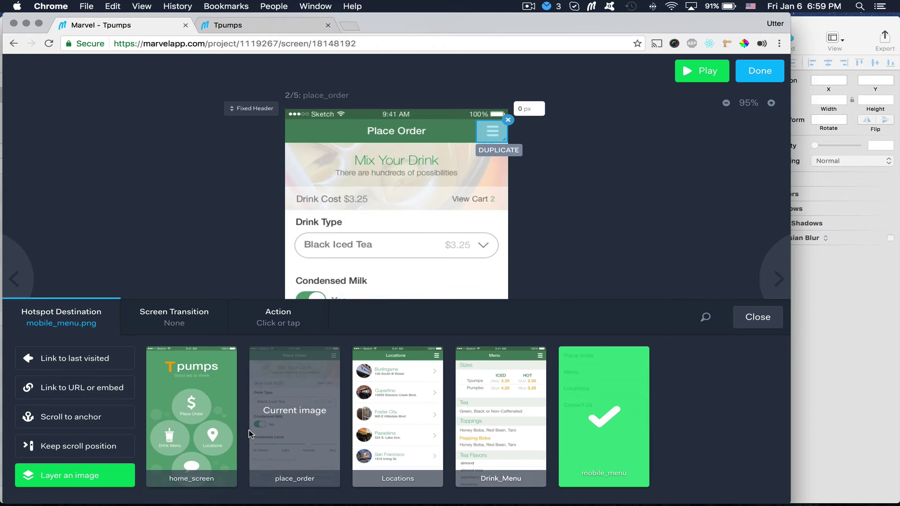
# Step: Give the menu overlay a Slide Left transition, then view the Tpumps prototype preview
pyautogui.click(164, 325)
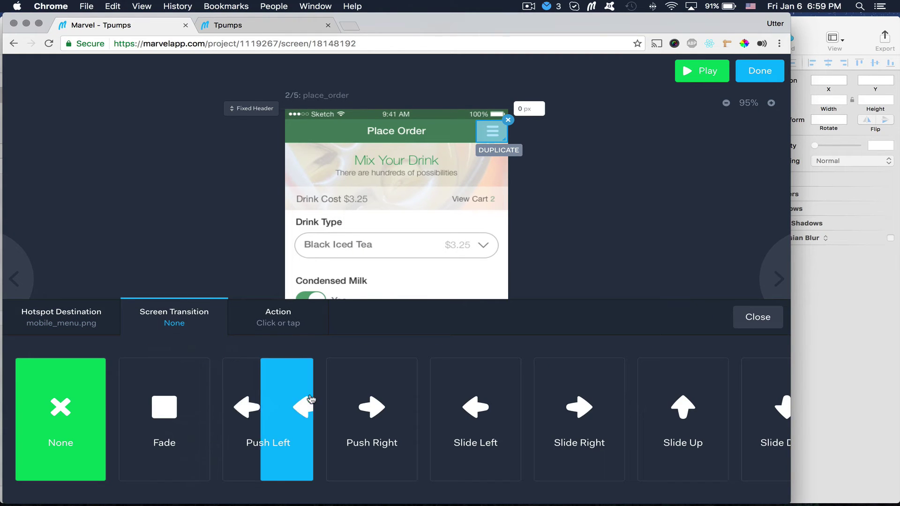
pyautogui.hscroll(3, 430, 402)
pyautogui.hscroll(2, 433, 427)
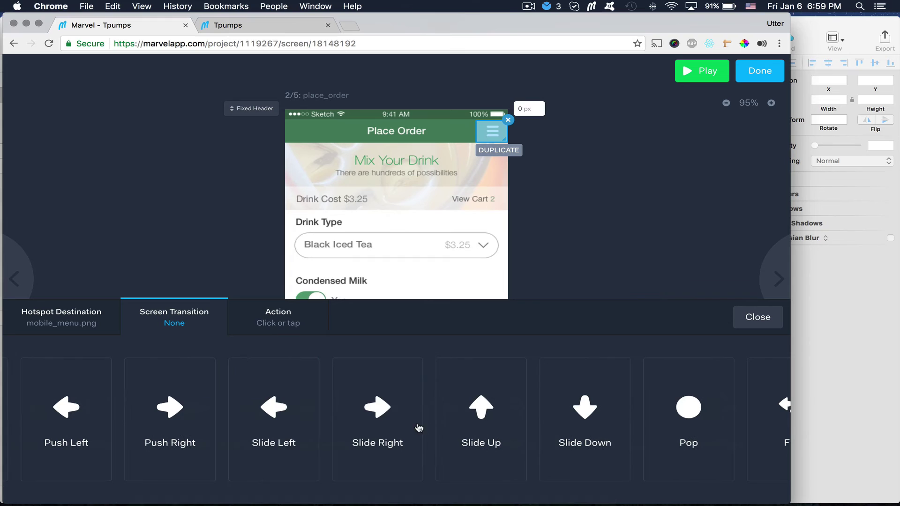
pyautogui.click(279, 436)
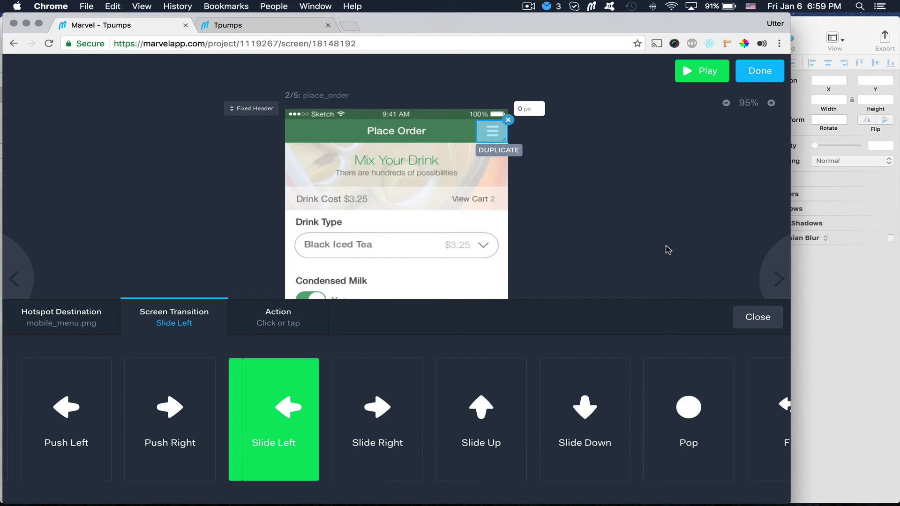
pyautogui.click(751, 323)
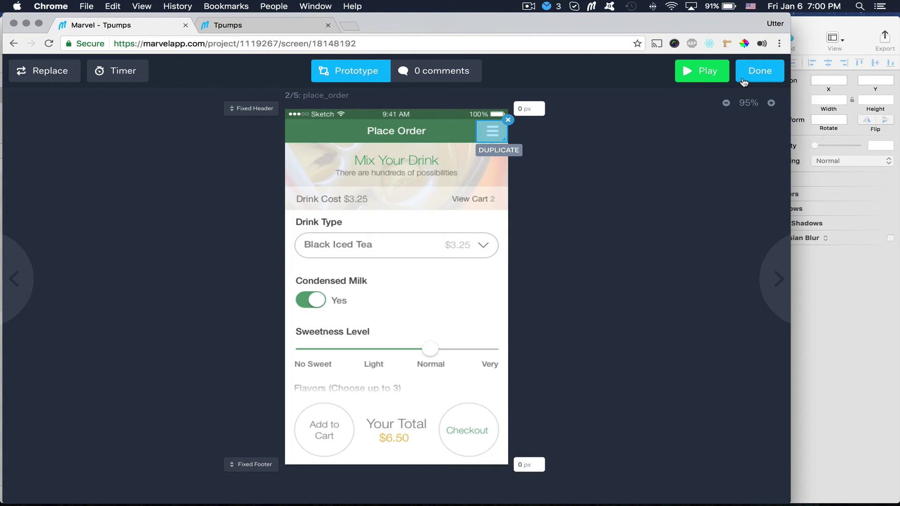
pyautogui.click(261, 26)
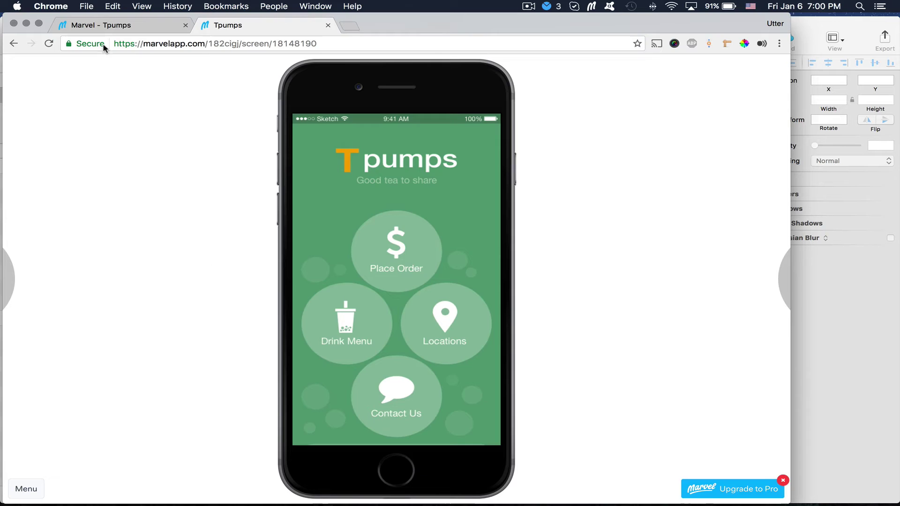
# Step: In the preview, open Place Order and toggle its menu overlay twice, then return to the editor
pyautogui.click(155, 25)
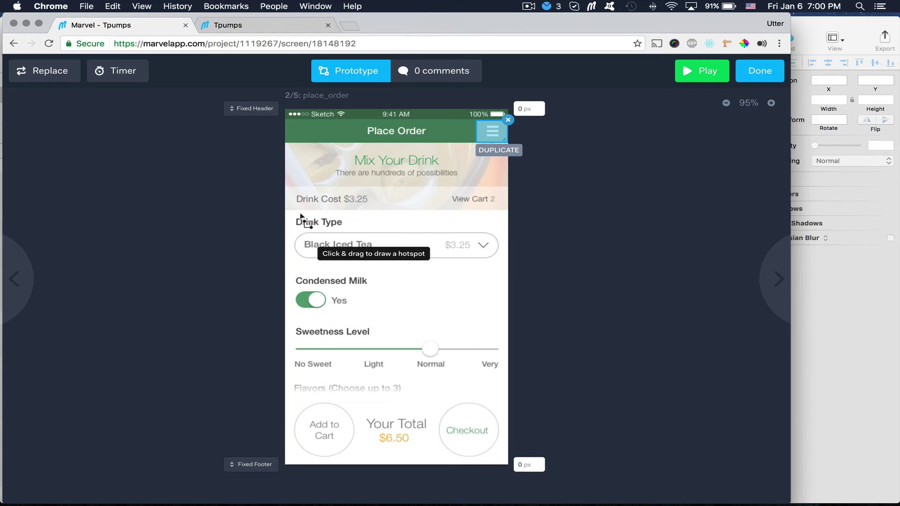
pyautogui.click(260, 25)
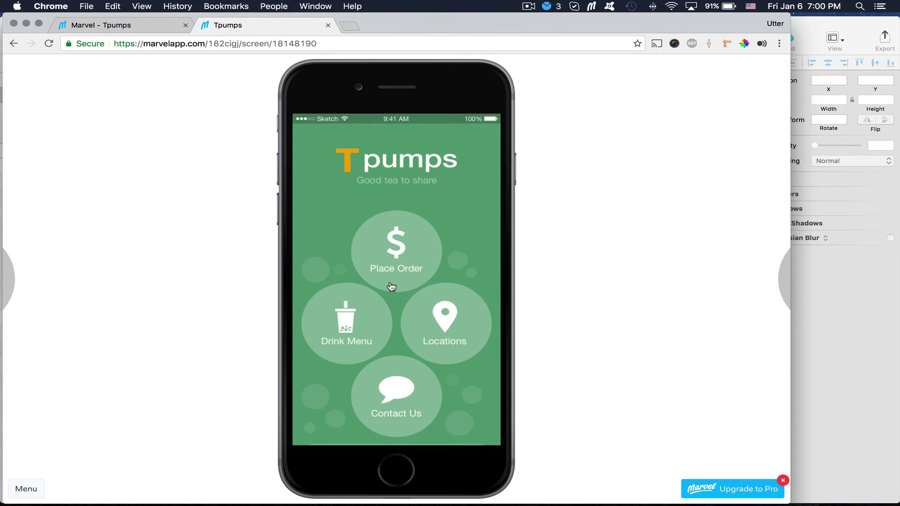
pyautogui.click(387, 262)
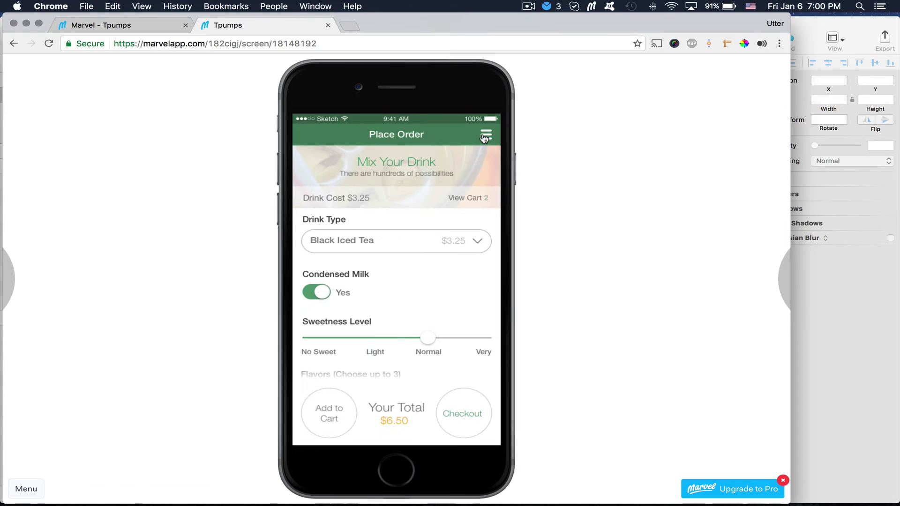
pyautogui.click(486, 136)
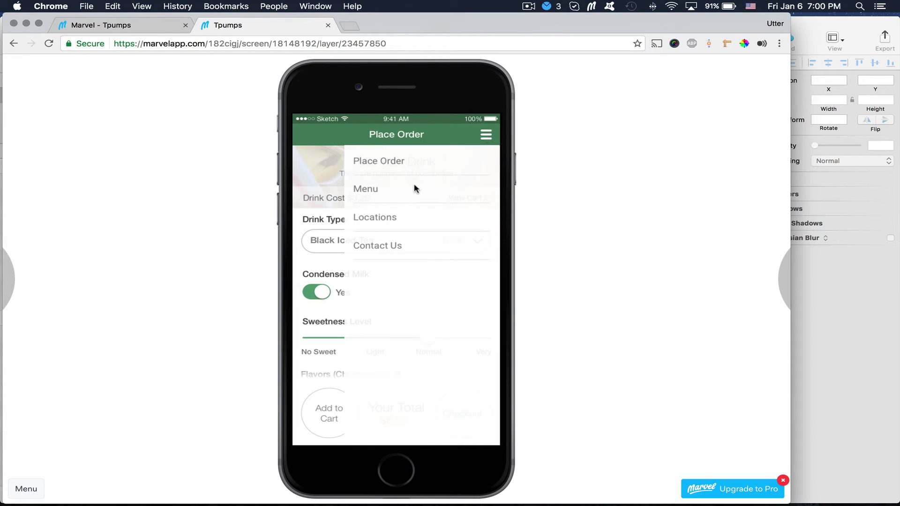
pyautogui.click(328, 183)
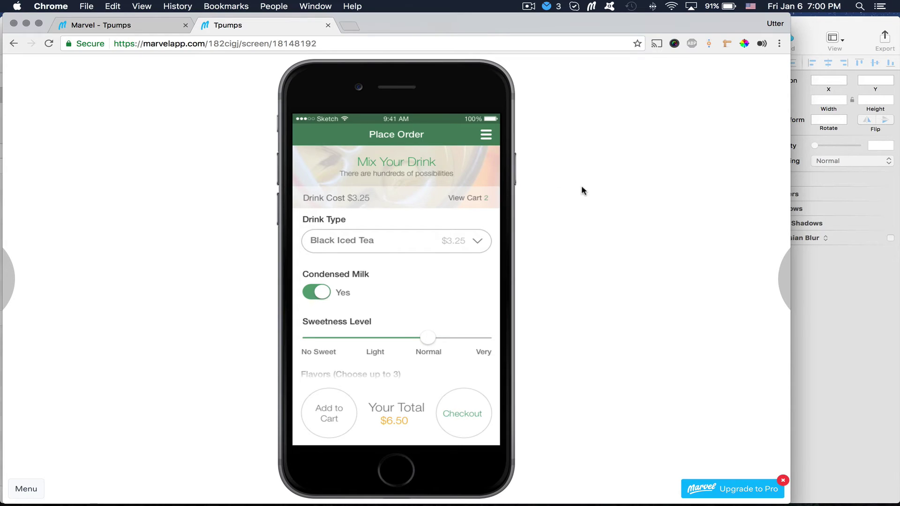
pyautogui.click(486, 135)
pyautogui.click(321, 182)
pyautogui.click(127, 24)
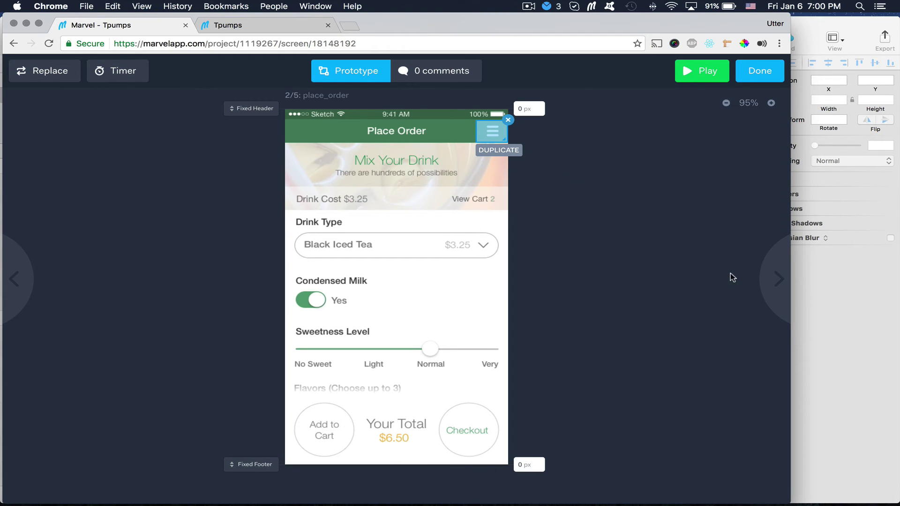
# Step: On the Locations screen, draw a hotspot over the menu icon linked to mobile_menu
pyautogui.click(763, 290)
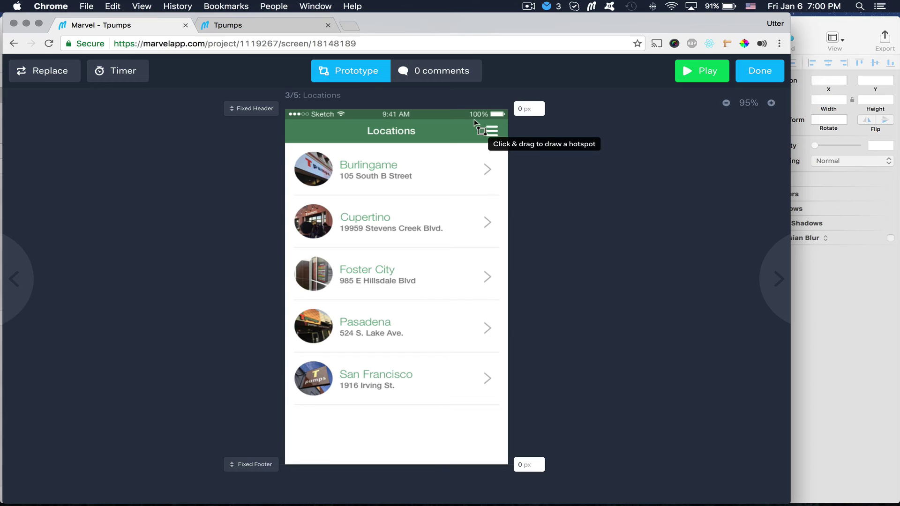
pyautogui.moveTo(475, 121); pyautogui.dragTo(510, 140)
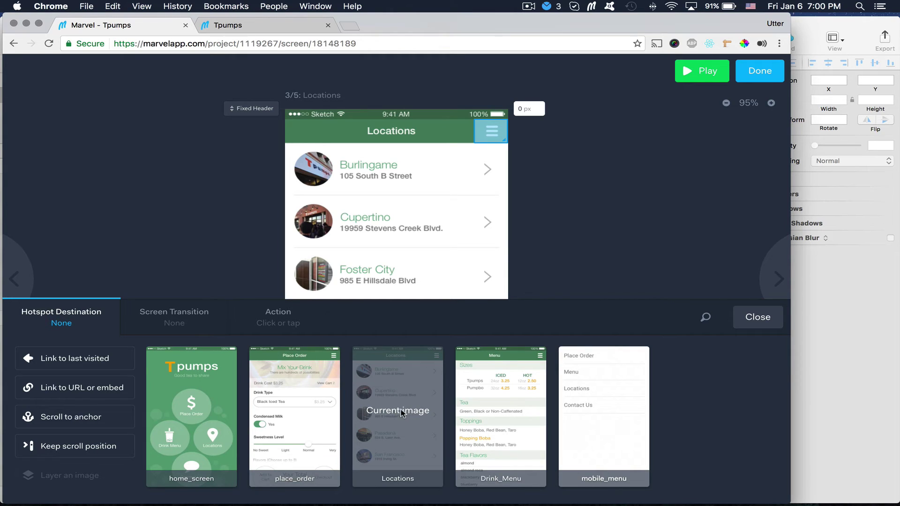
pyautogui.click(580, 428)
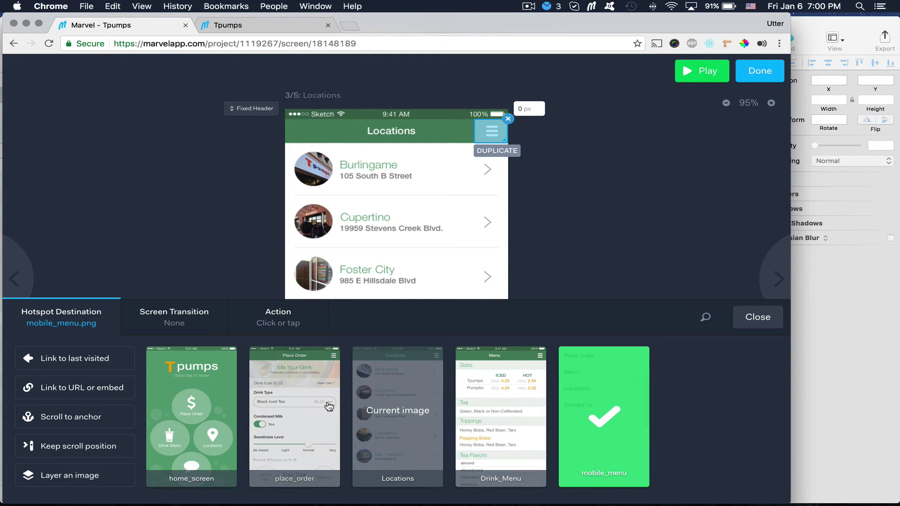
# Step: Make it a Slide Left mobile_menu overlay moved to the right edge with 0% background
pyautogui.click(162, 322)
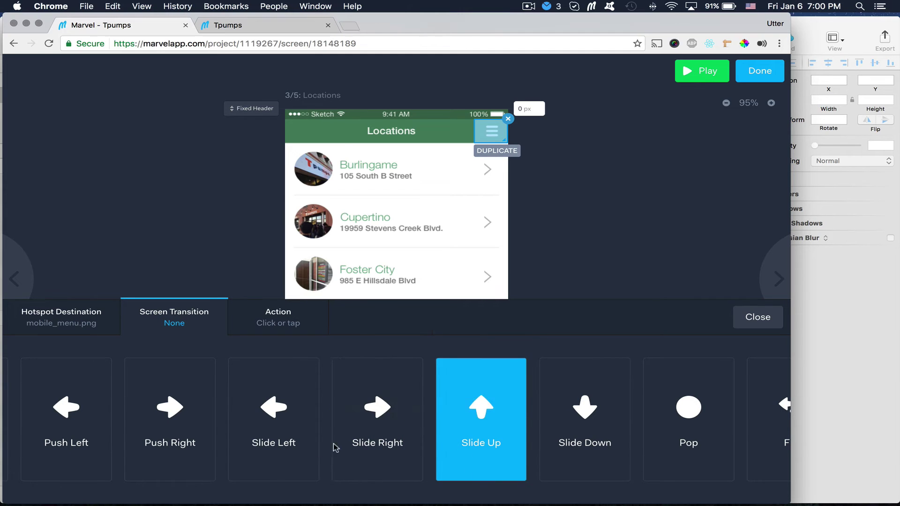
pyautogui.click(296, 448)
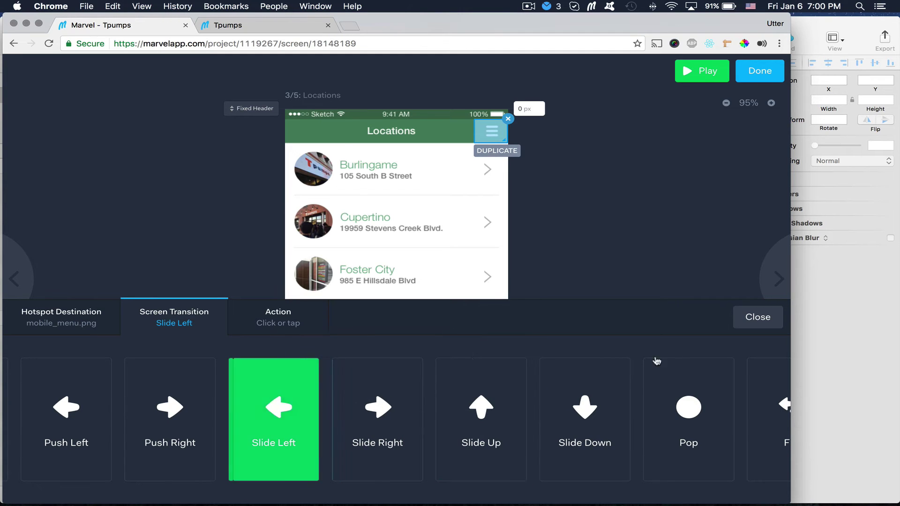
pyautogui.click(64, 318)
pyautogui.click(67, 478)
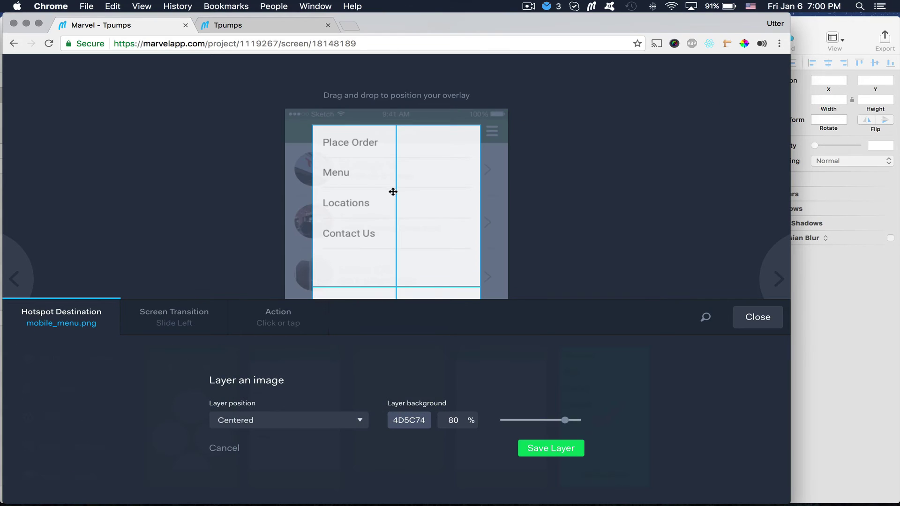
pyautogui.moveTo(393, 192); pyautogui.dragTo(420, 206)
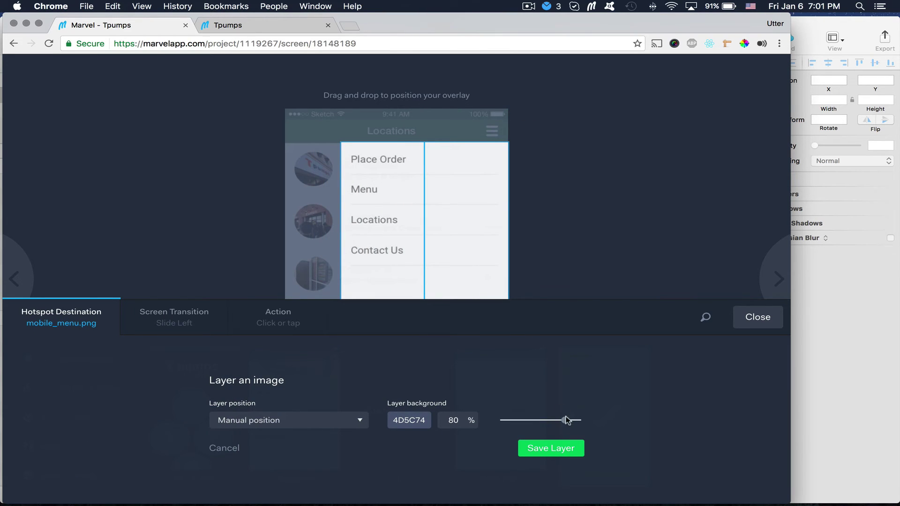
pyautogui.moveTo(566, 420); pyautogui.dragTo(481, 414)
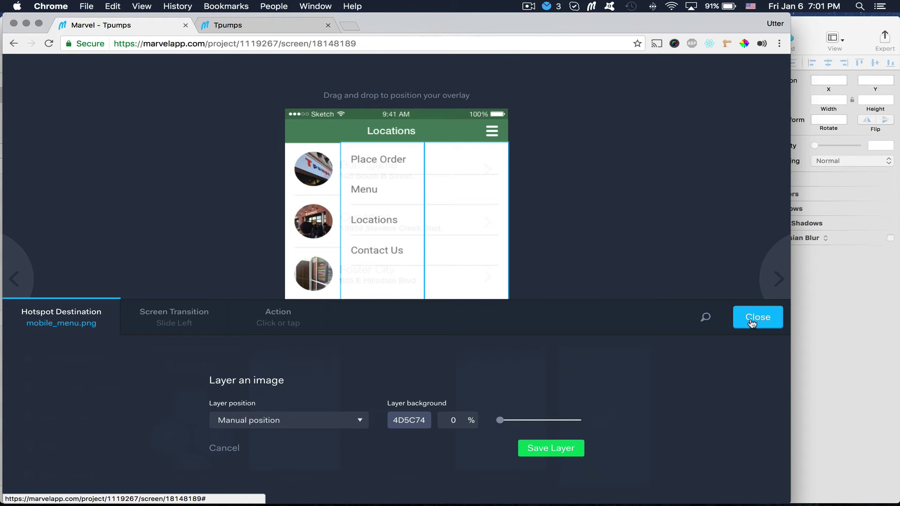
pyautogui.click(565, 451)
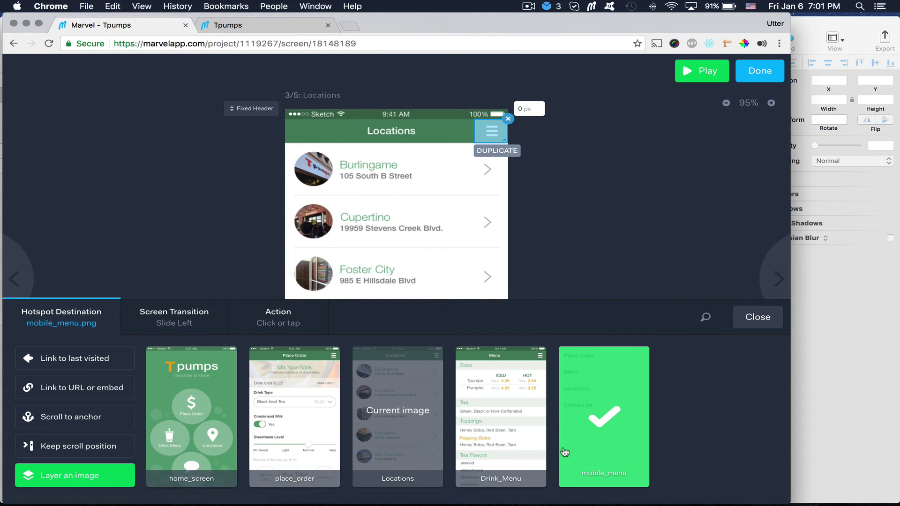
# Step: On Drink_Menu, set the top 64 px green Menu header as a fixed header
pyautogui.click(763, 280)
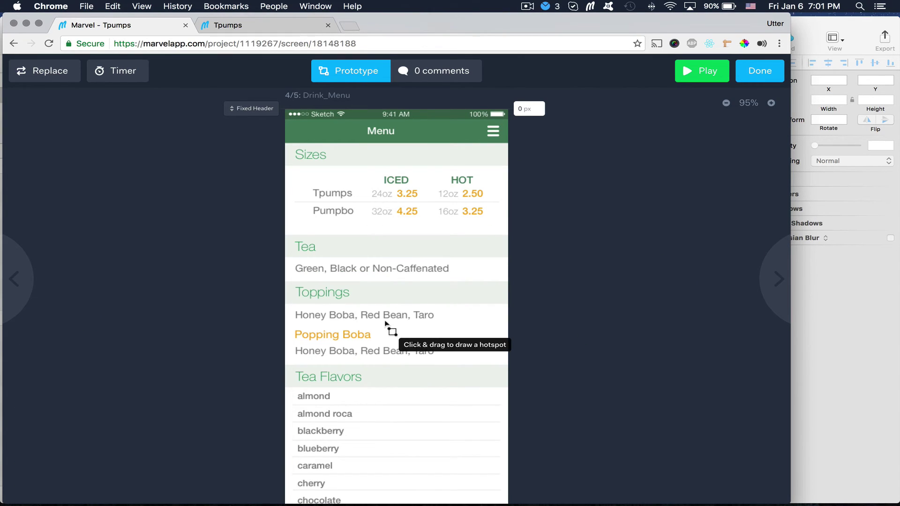
pyautogui.scroll(-15, 386, 323)
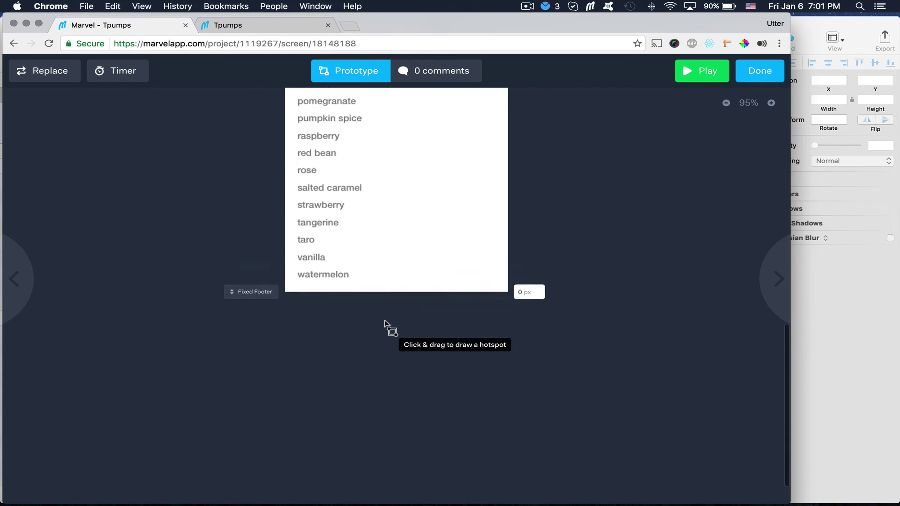
pyautogui.scroll(15, 386, 323)
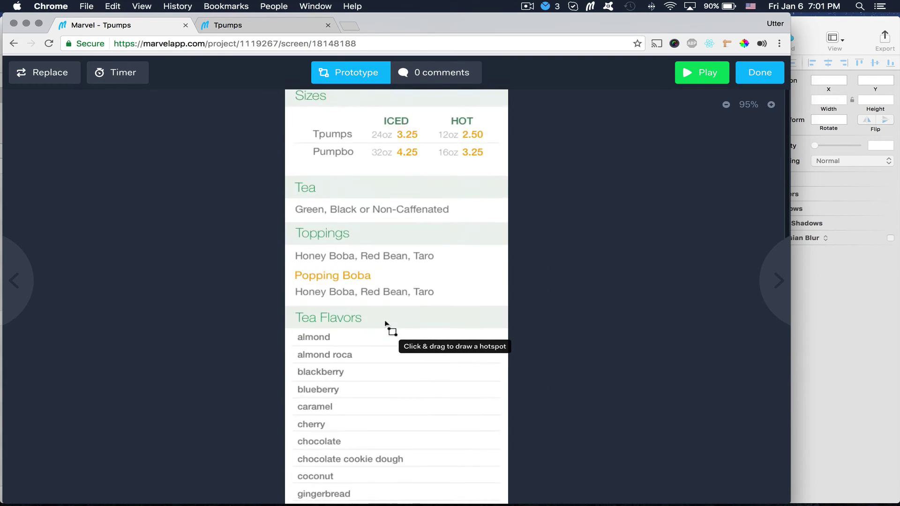
pyautogui.scroll(4, 385, 324)
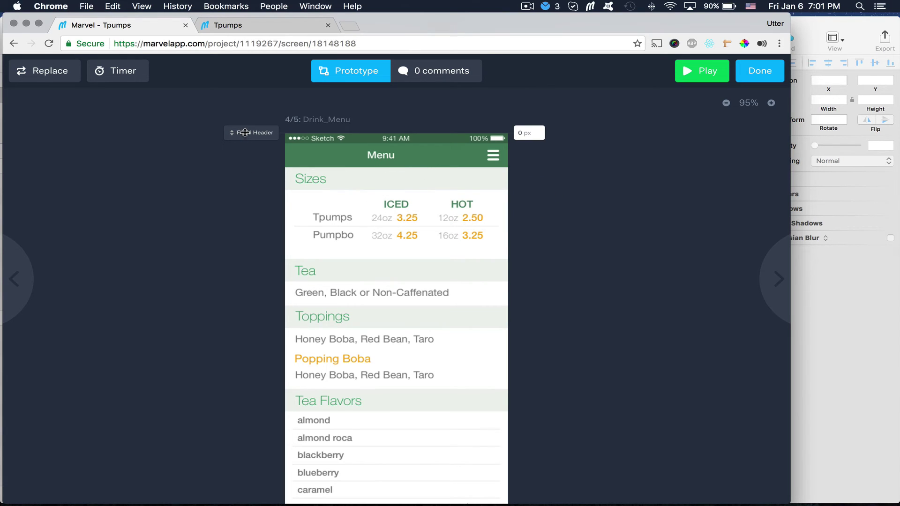
pyautogui.moveTo(244, 133); pyautogui.dragTo(244, 167)
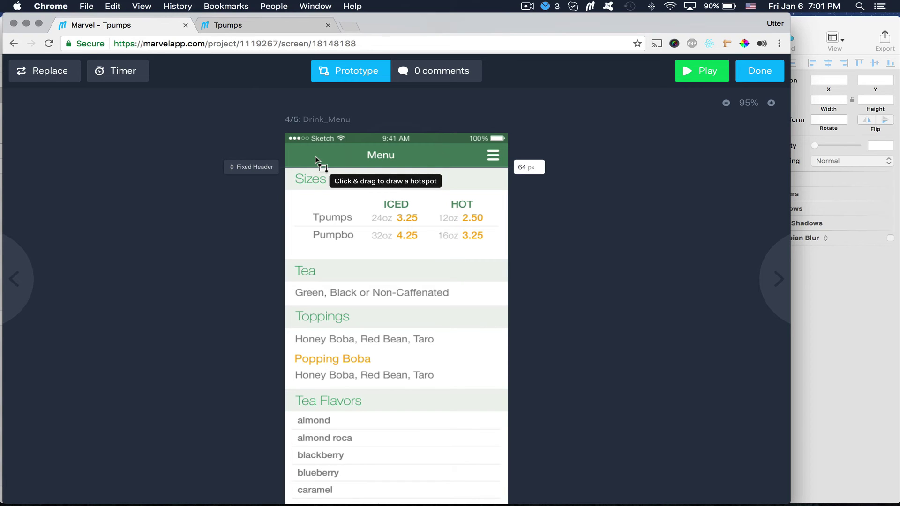
# Step: In the preview, advance to Drink_Menu and scroll the flavour list to check the header stays fixed
pyautogui.click(247, 31)
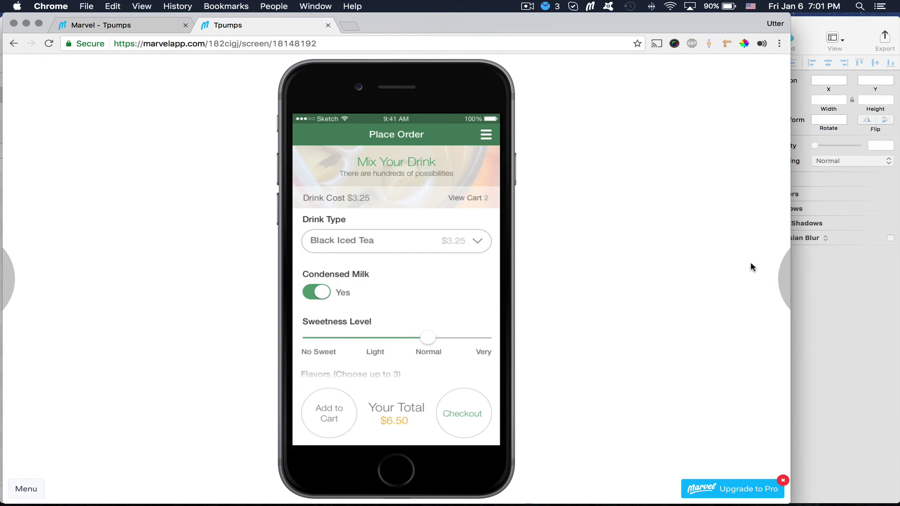
pyautogui.click(778, 287)
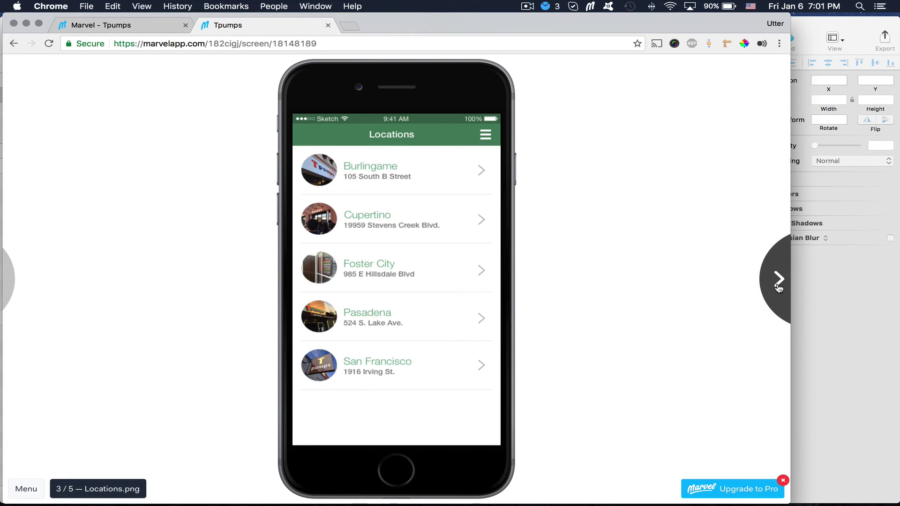
pyautogui.click(778, 287)
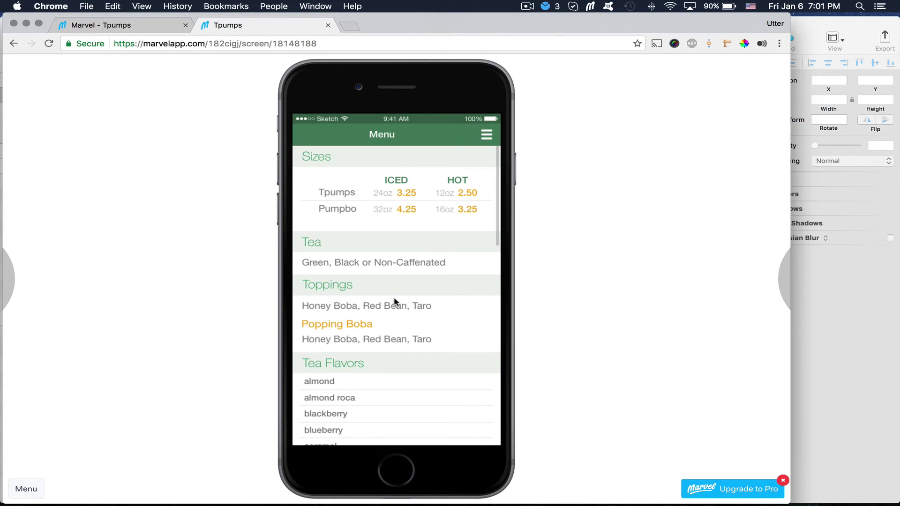
pyautogui.scroll(-5, 392, 300)
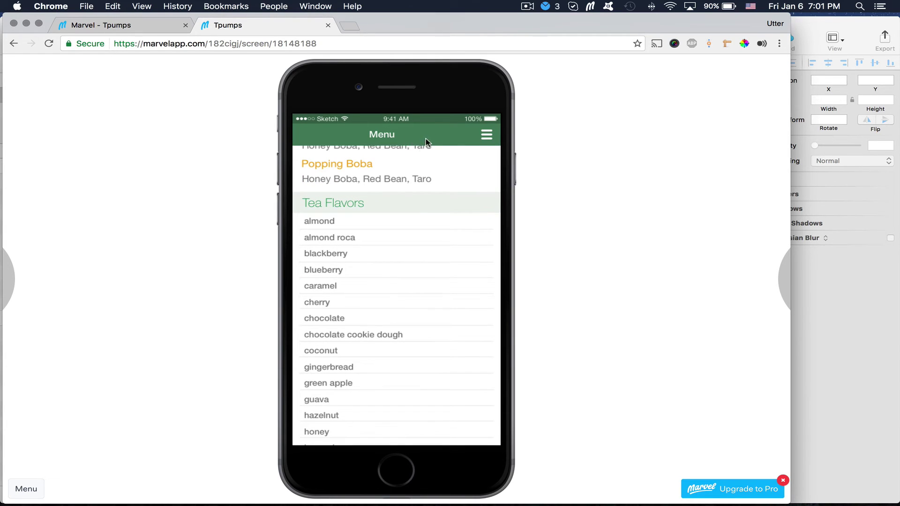
pyautogui.scroll(-3, 402, 254)
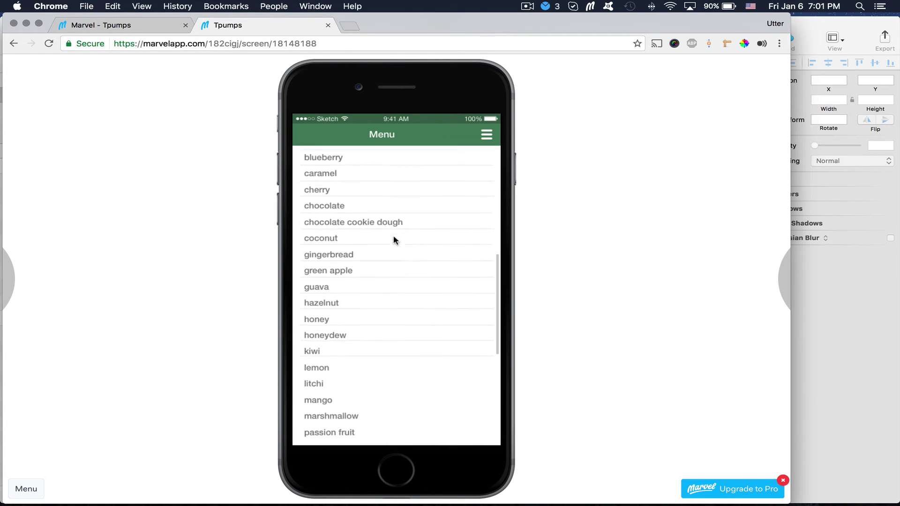
pyautogui.scroll(3, 392, 241)
pyautogui.scroll(-3, 392, 241)
pyautogui.scroll(-3, 394, 240)
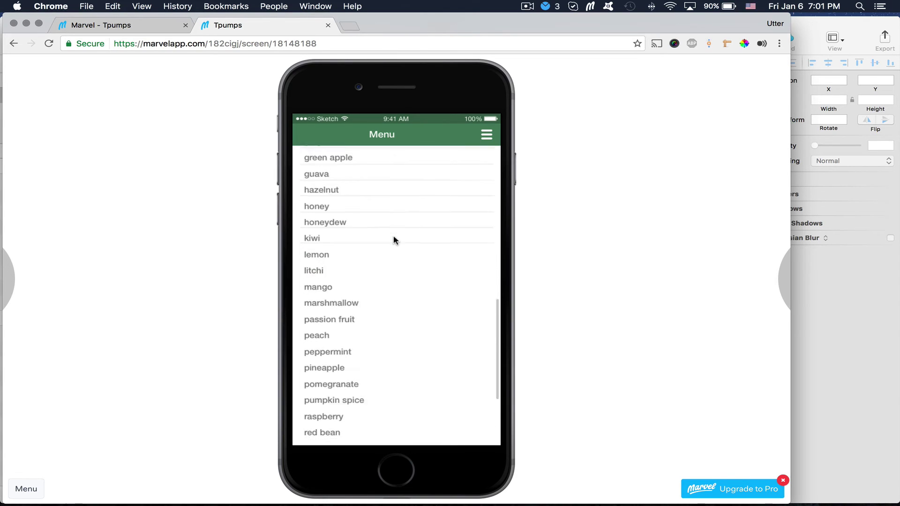
pyautogui.scroll(5, 393, 240)
pyautogui.scroll(-5, 394, 240)
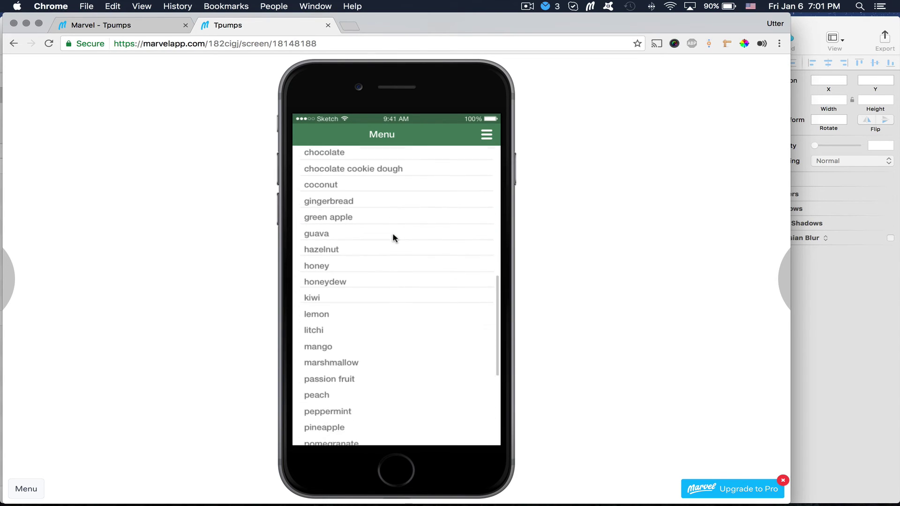
pyautogui.scroll(6, 393, 238)
pyautogui.scroll(-7, 393, 238)
pyautogui.scroll(6, 393, 238)
pyautogui.scroll(-8, 393, 238)
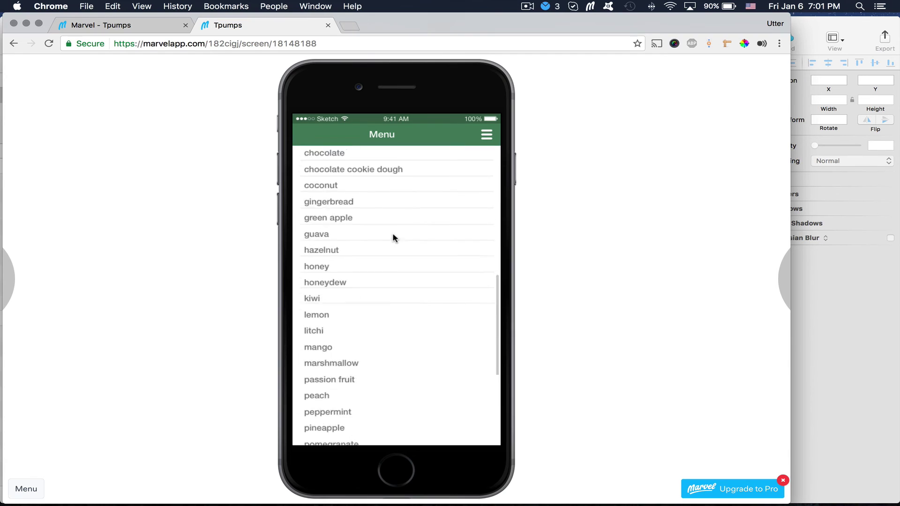
pyautogui.scroll(10, 393, 238)
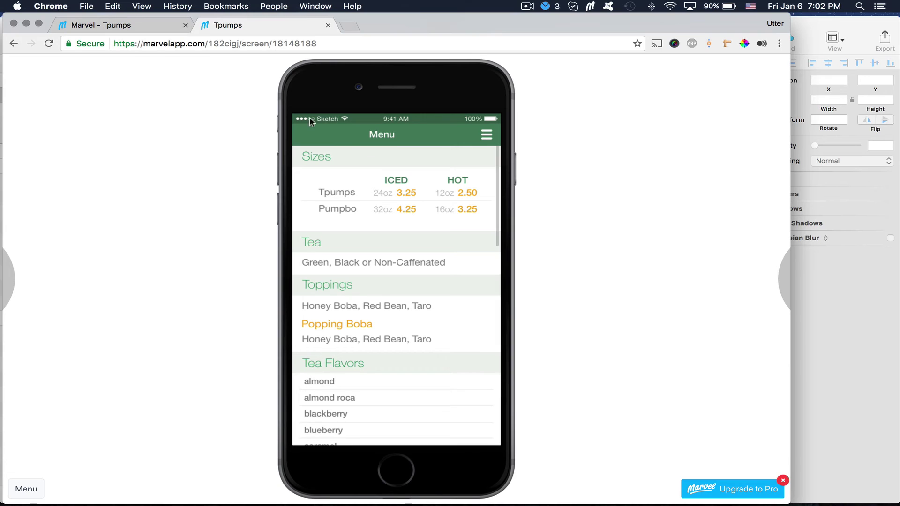
# Step: Add a Drink_Menu menu-icon hotspot layering mobile_menu just below the header with a transparent backdrop
pyautogui.click(147, 24)
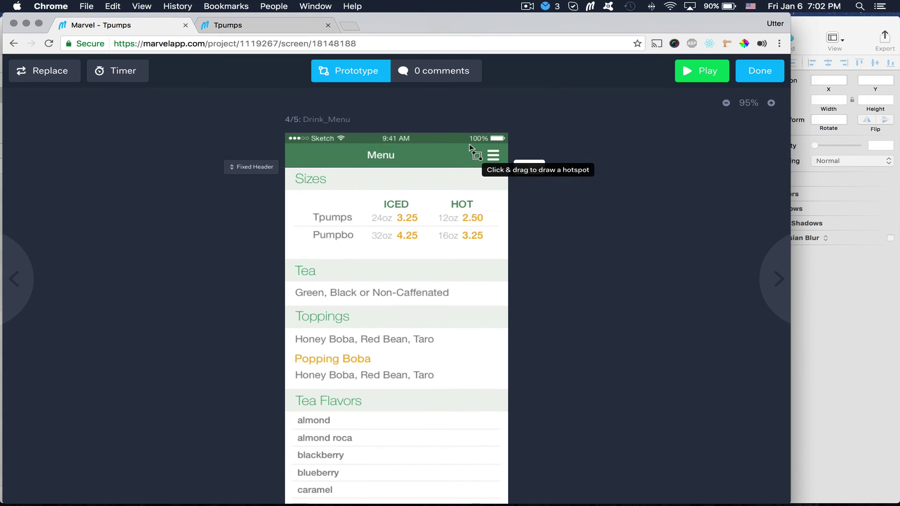
pyautogui.moveTo(477, 145); pyautogui.dragTo(507, 162)
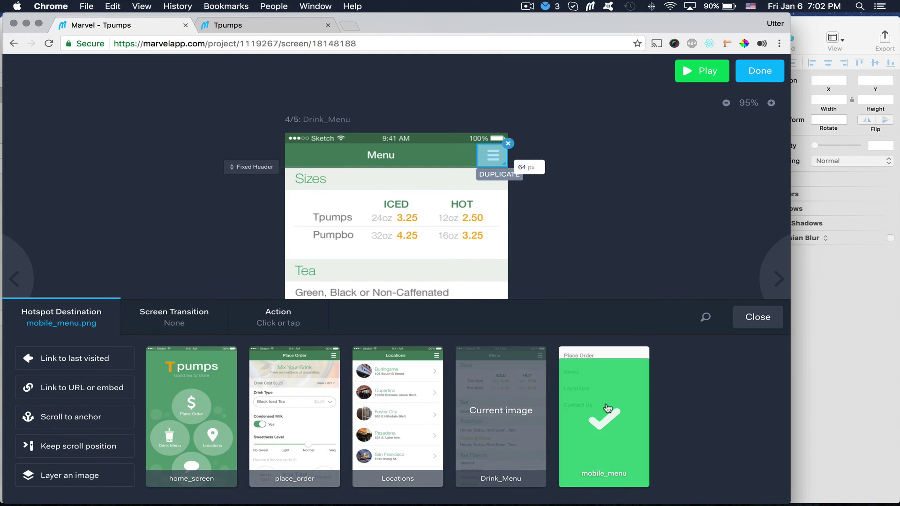
pyautogui.click(68, 476)
pyautogui.scroll(-5, 373, 219)
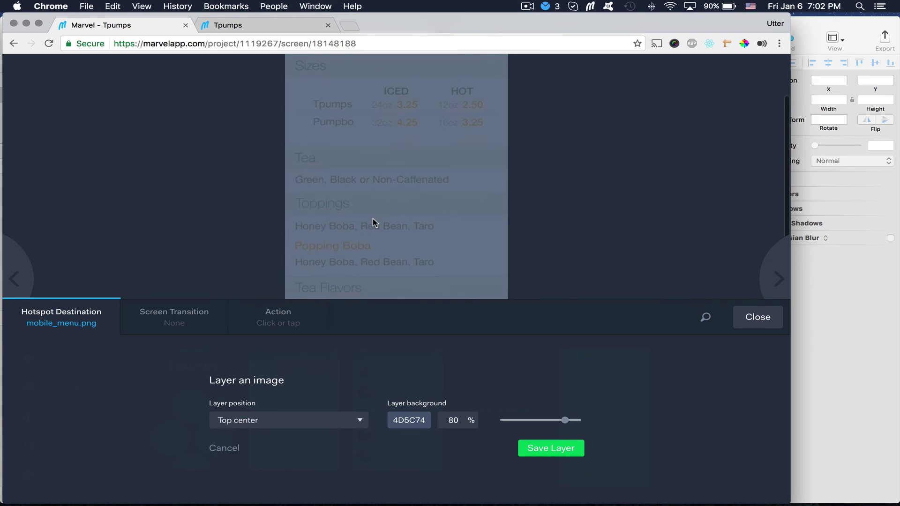
pyautogui.moveTo(402, 226); pyautogui.dragTo(417, 69)
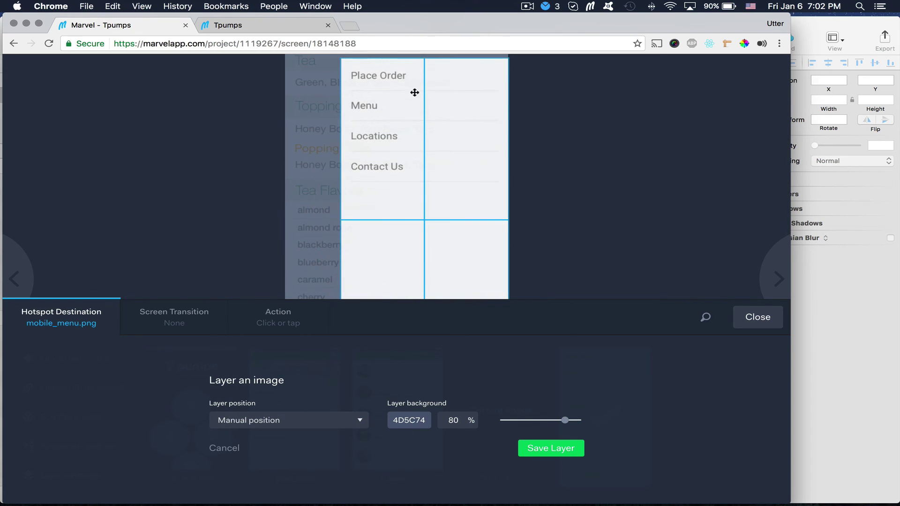
pyautogui.scroll(3, 416, 92)
pyautogui.moveTo(417, 189); pyautogui.dragTo(426, 95)
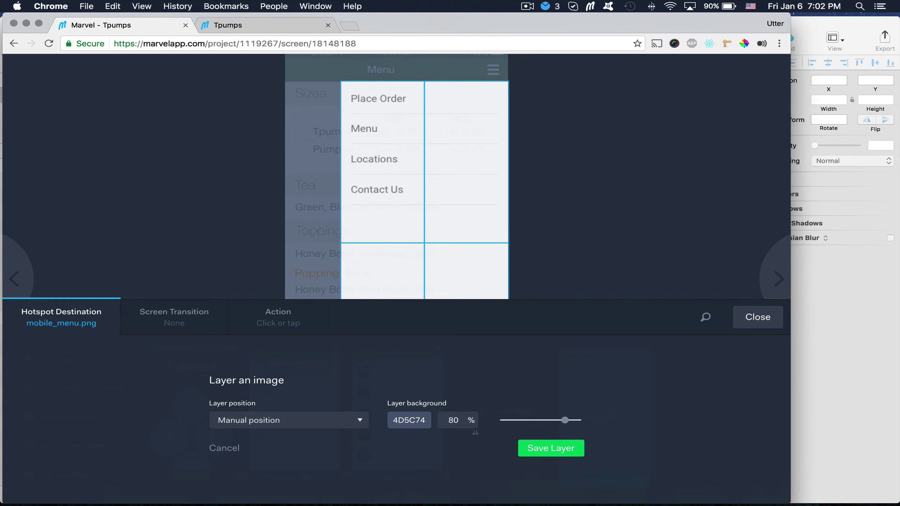
pyautogui.moveTo(566, 422); pyautogui.dragTo(476, 422)
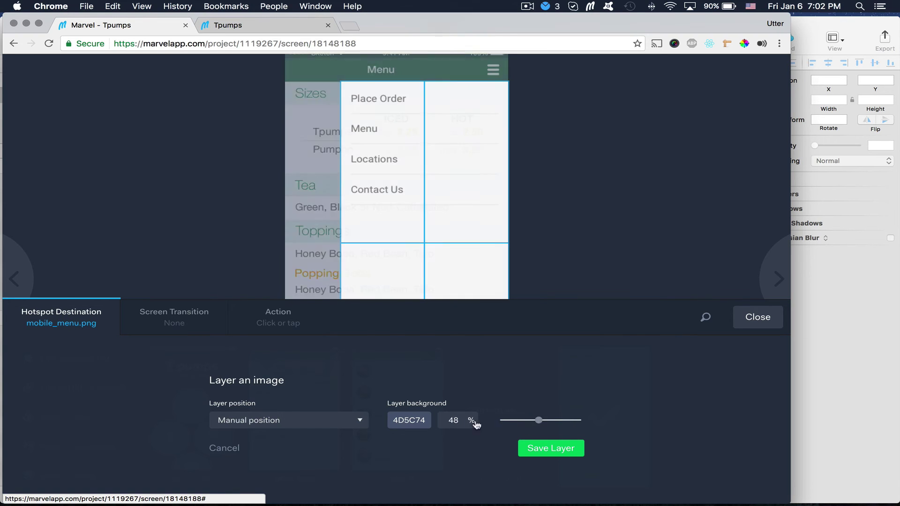
pyautogui.click(547, 449)
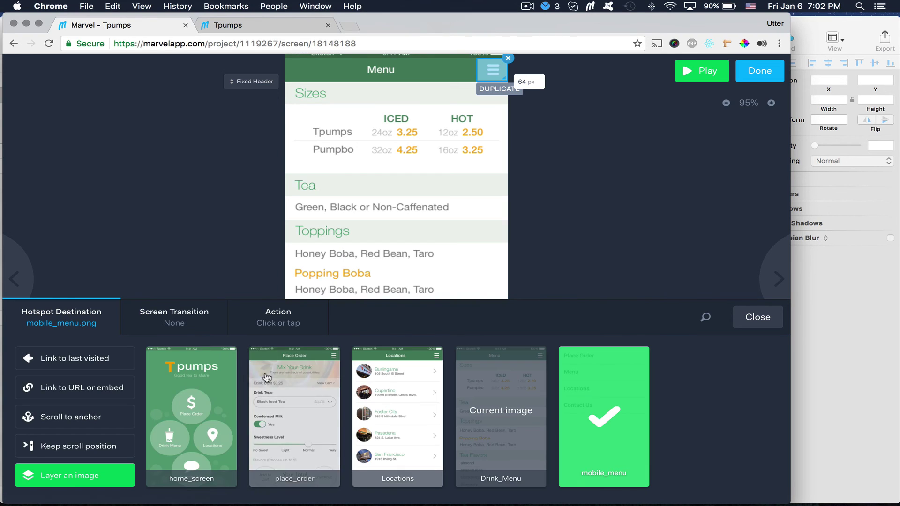
# Step: Give the Drink_Menu menu hotspot a Slide Left transition
pyautogui.click(180, 328)
pyautogui.click(283, 429)
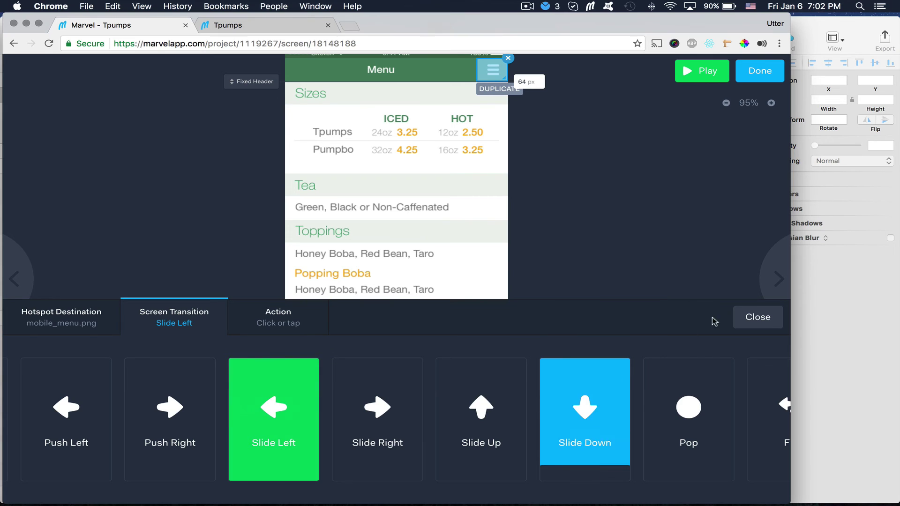
pyautogui.click(740, 317)
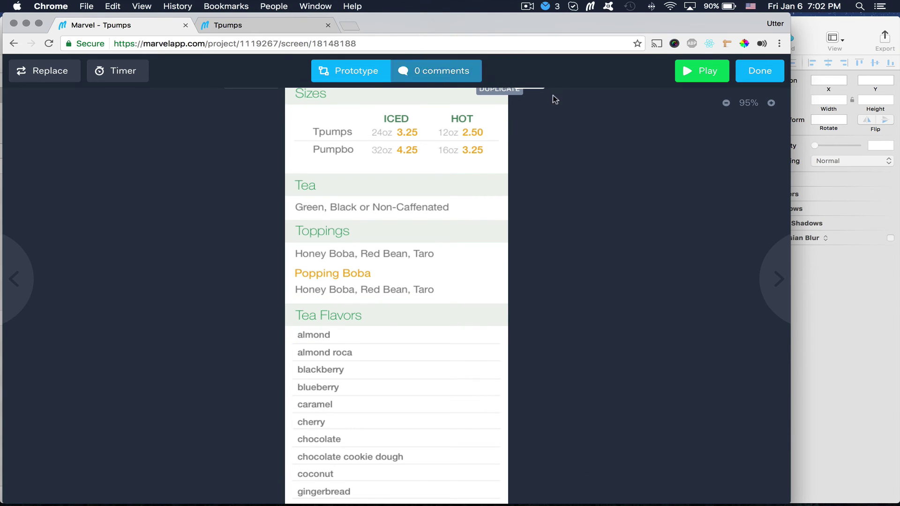
# Step: In the preview, tap Drink_Menu's menu icon to see the side menu slide in, then return
pyautogui.click(294, 27)
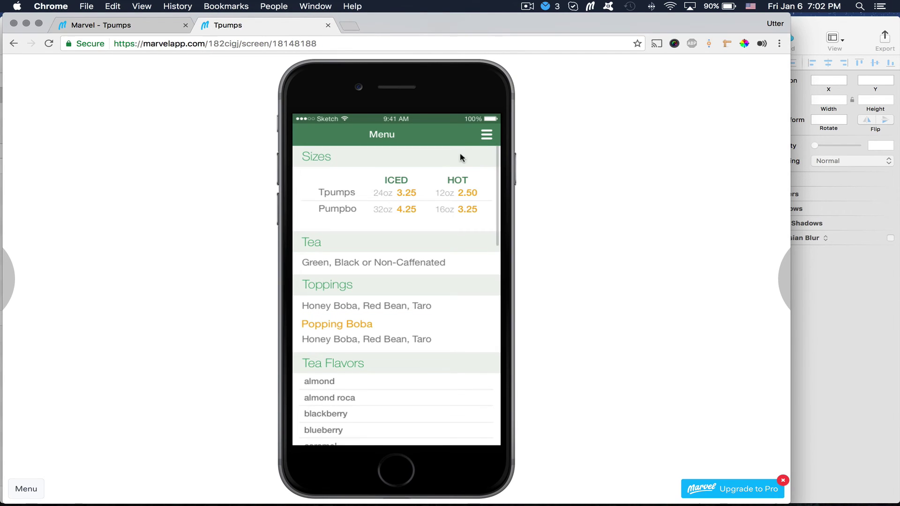
pyautogui.click(487, 135)
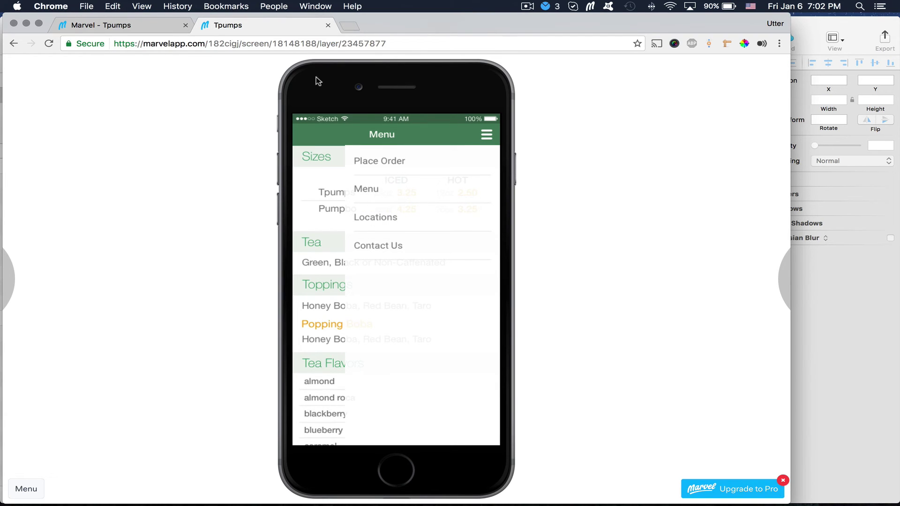
pyautogui.click(133, 31)
# Step: On mobile_menu, link the Place Order row to place_order (Slide Left) and the Menu row to Drink_Menu
pyautogui.click(772, 295)
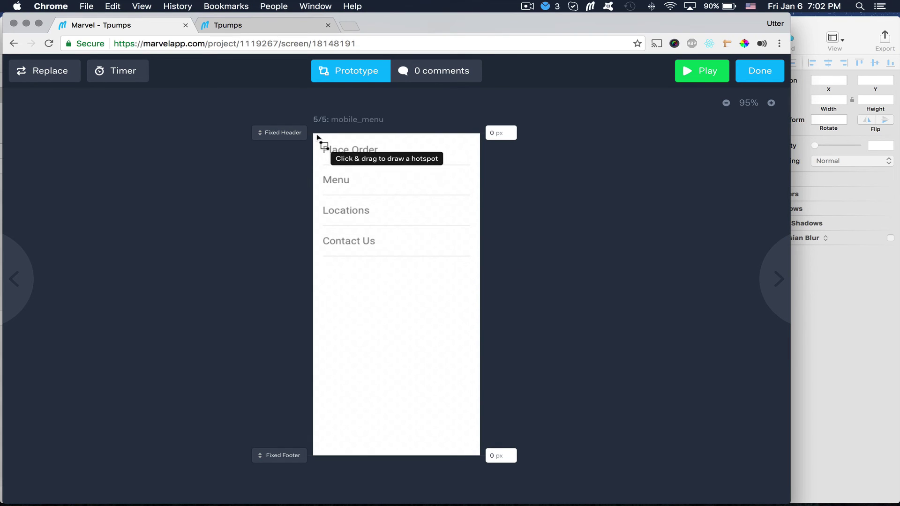
pyautogui.moveTo(314, 136); pyautogui.dragTo(480, 164)
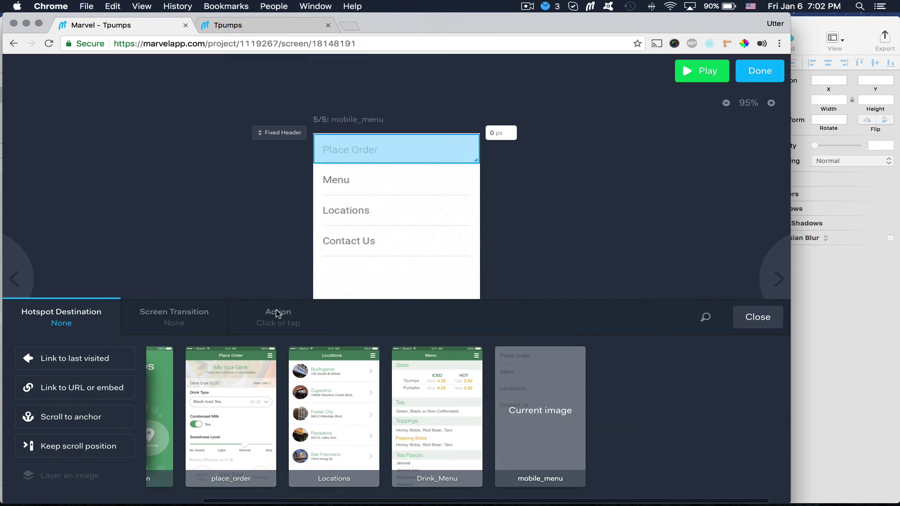
pyautogui.click(230, 421)
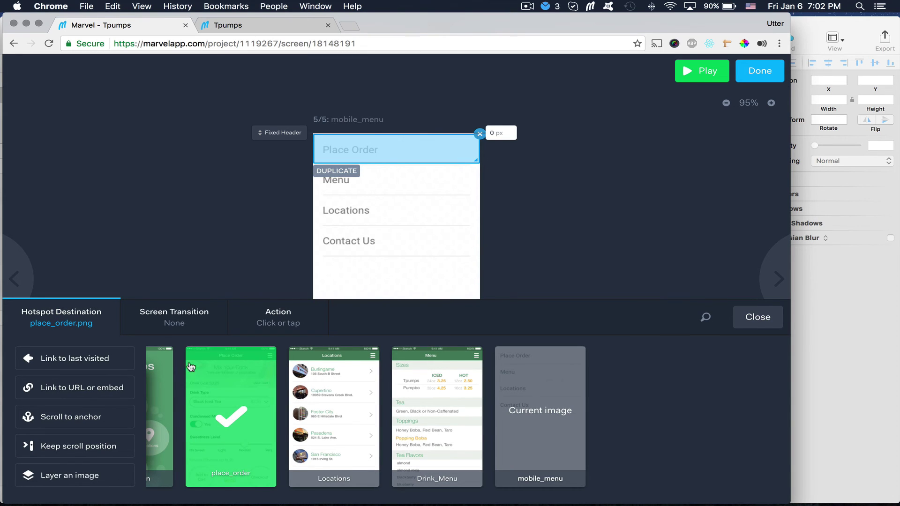
pyautogui.click(173, 328)
pyautogui.click(261, 431)
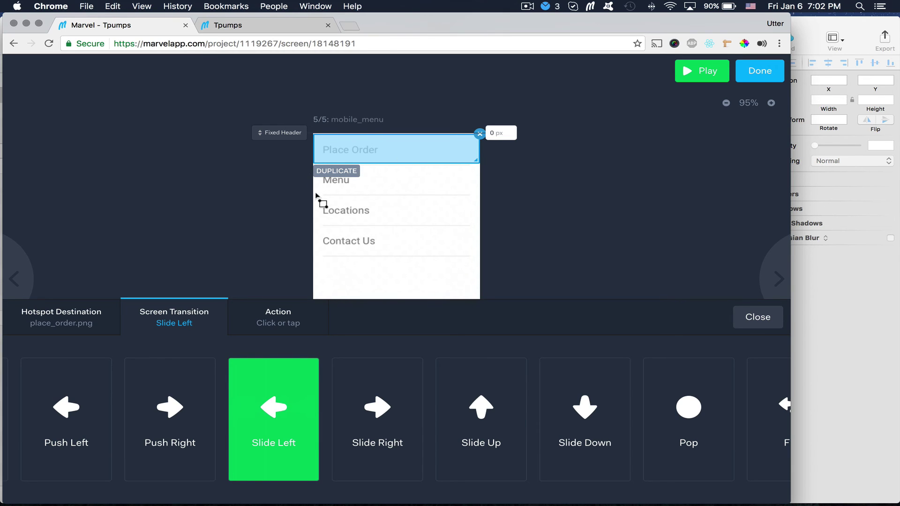
pyautogui.moveTo(315, 193); pyautogui.dragTo(485, 162)
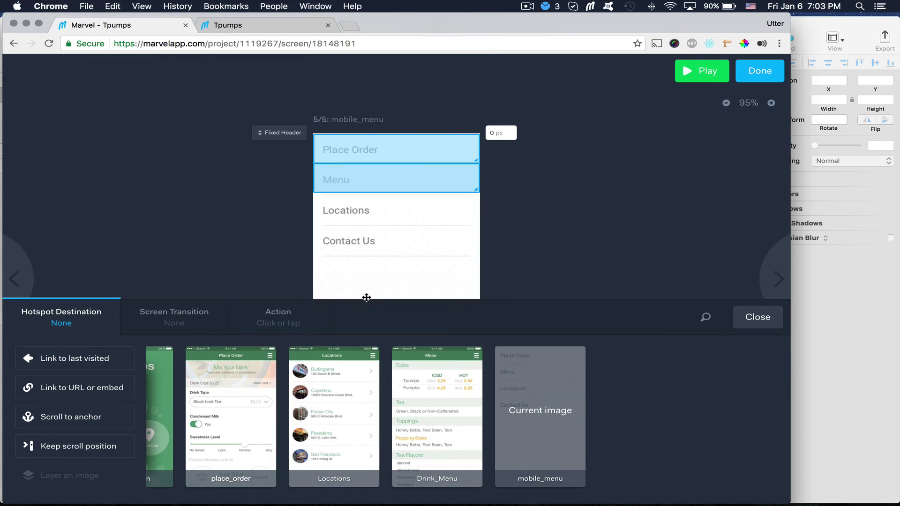
pyautogui.click(419, 418)
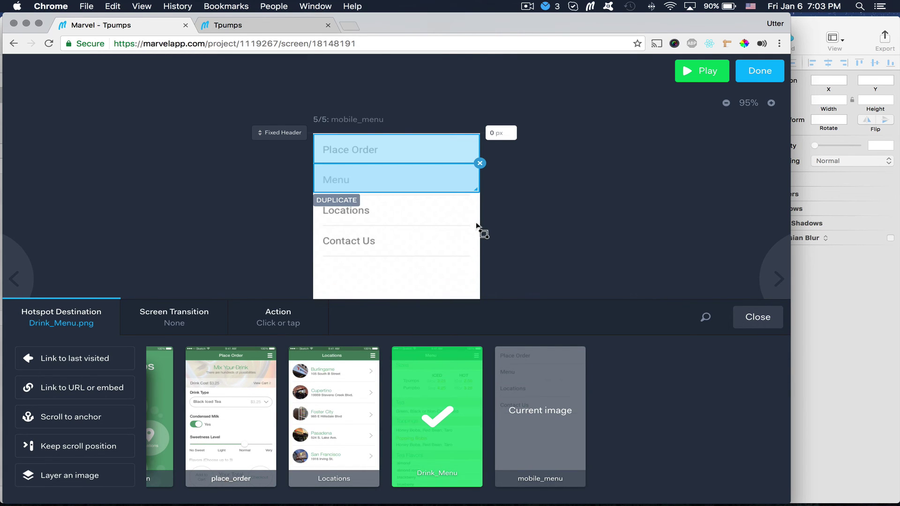
# Step: Link the Locations row, widened to the screen edge, to the Locations screen with Slide Left
pyautogui.moveTo(476, 225); pyautogui.dragTo(314, 197)
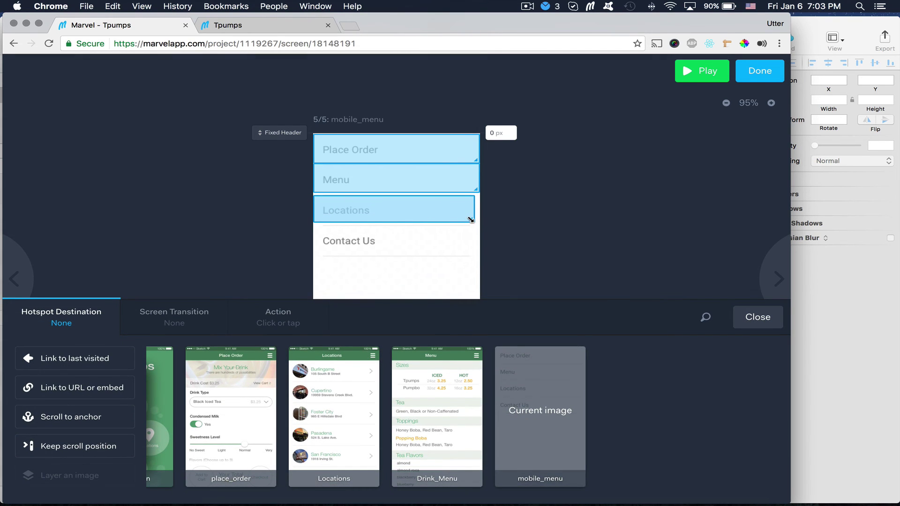
pyautogui.moveTo(470, 219)
pyautogui.mouseDown()
pyautogui.moveTo(481, 221)
pyautogui.moveTo(451, 217)
pyautogui.mouseUp()
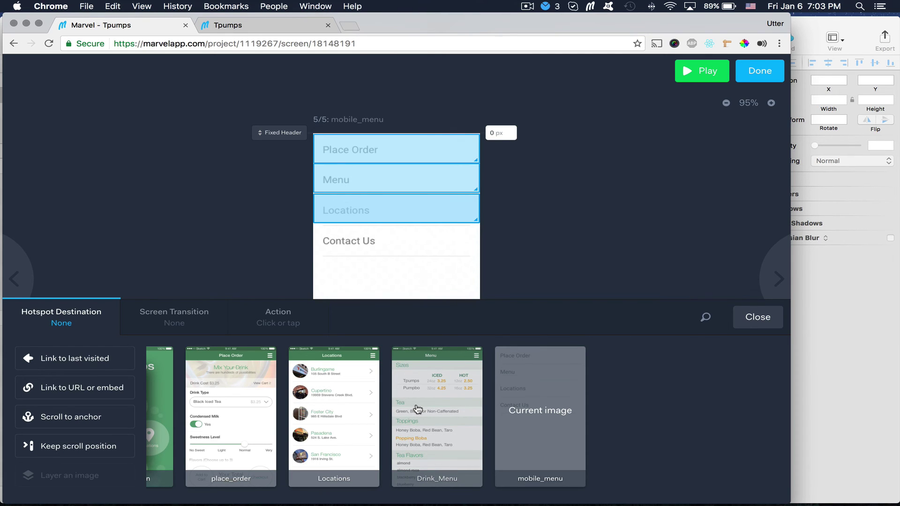
pyautogui.click(340, 402)
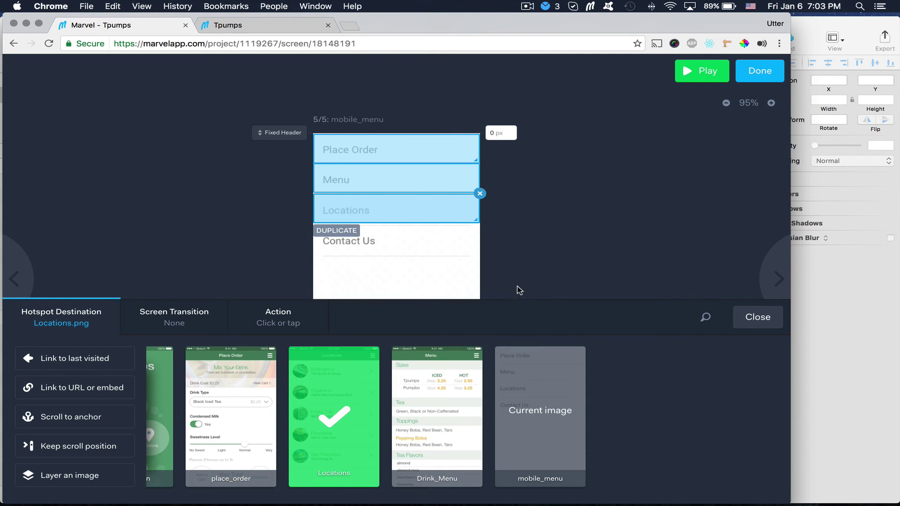
pyautogui.click(167, 317)
pyautogui.click(267, 397)
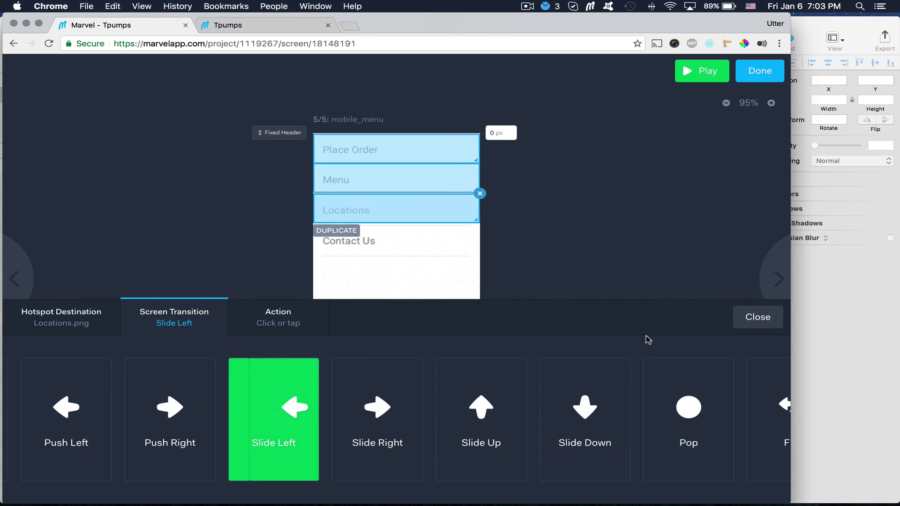
pyautogui.click(748, 320)
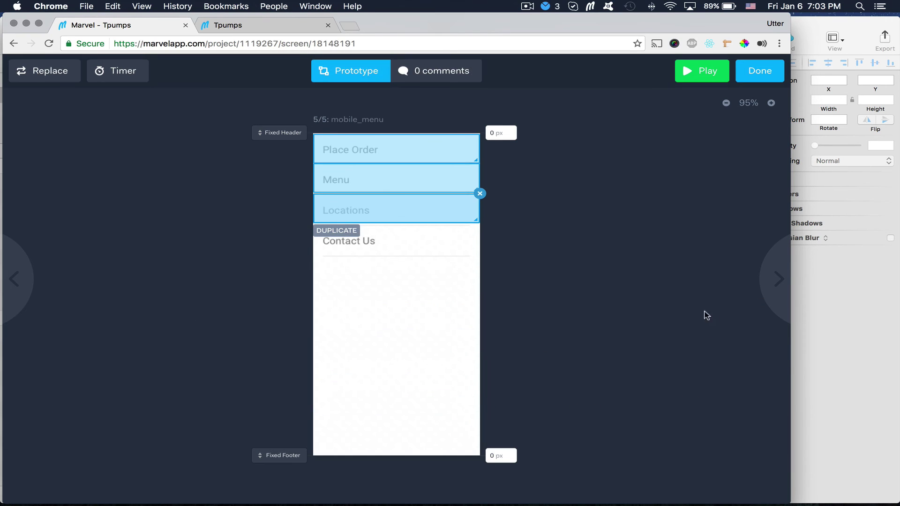
pyautogui.click(247, 27)
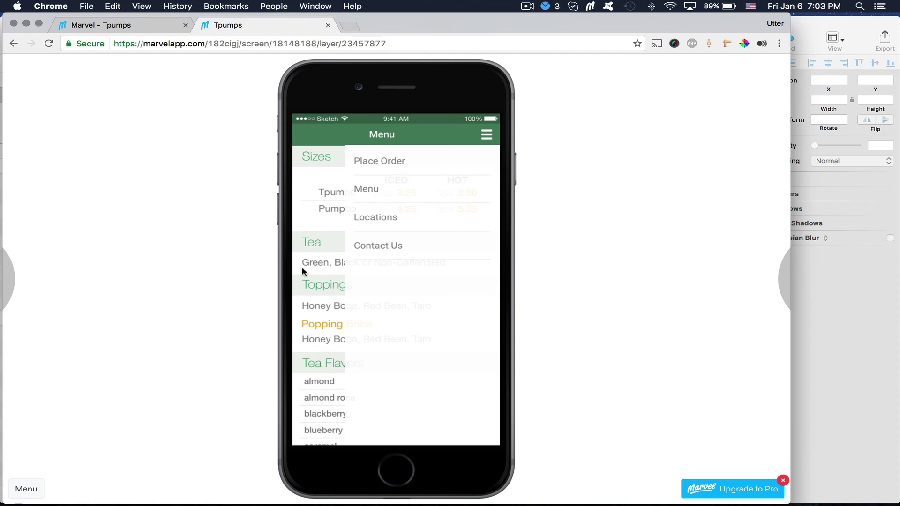
pyautogui.click(387, 168)
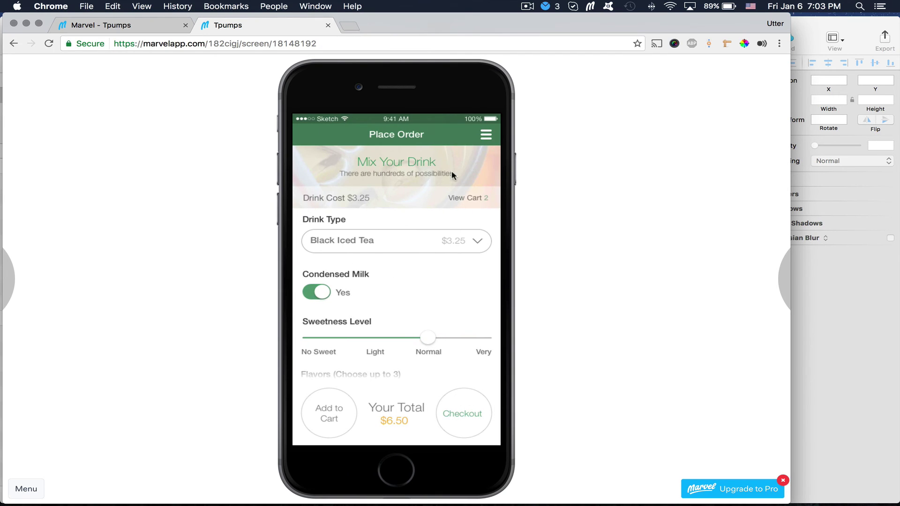
pyautogui.click(486, 135)
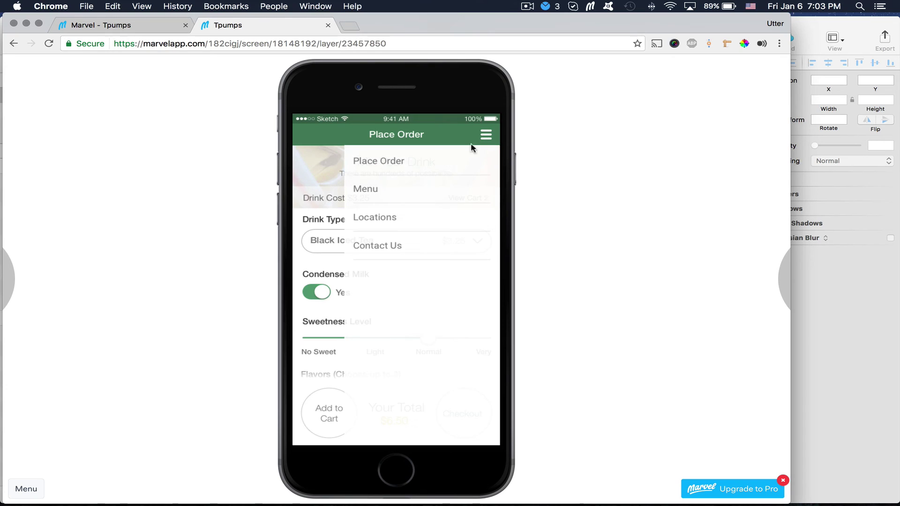
pyautogui.click(421, 194)
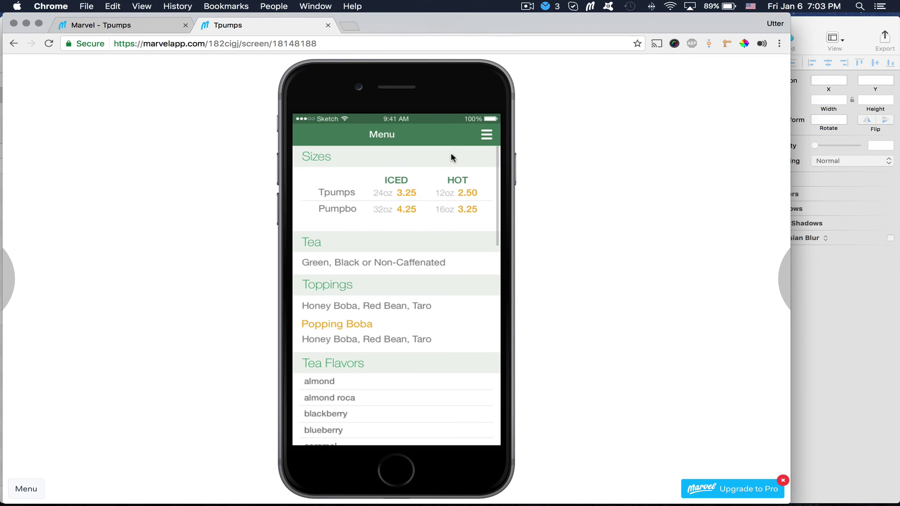
pyautogui.click(486, 135)
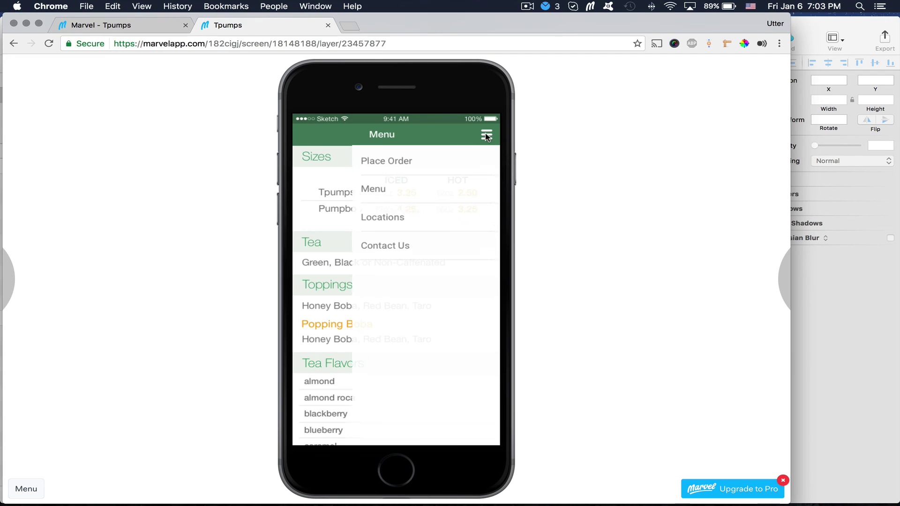
pyautogui.click(421, 227)
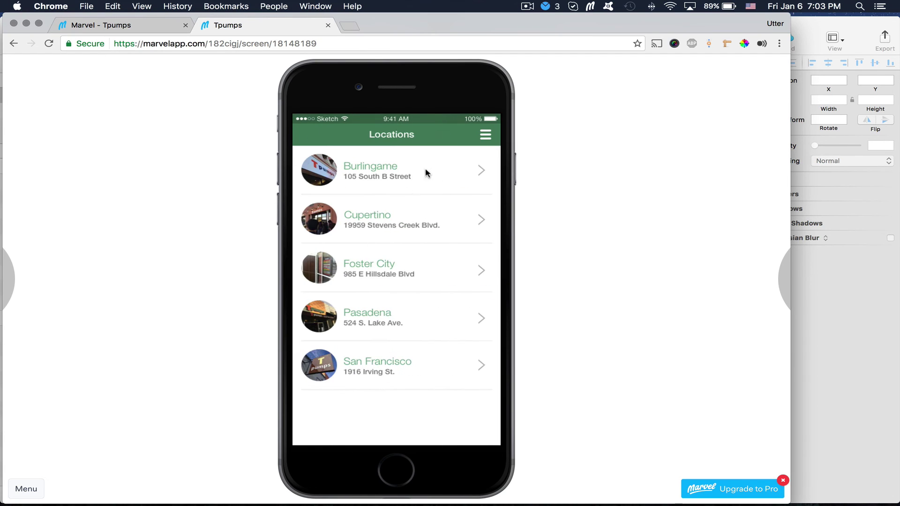
pyautogui.click(479, 141)
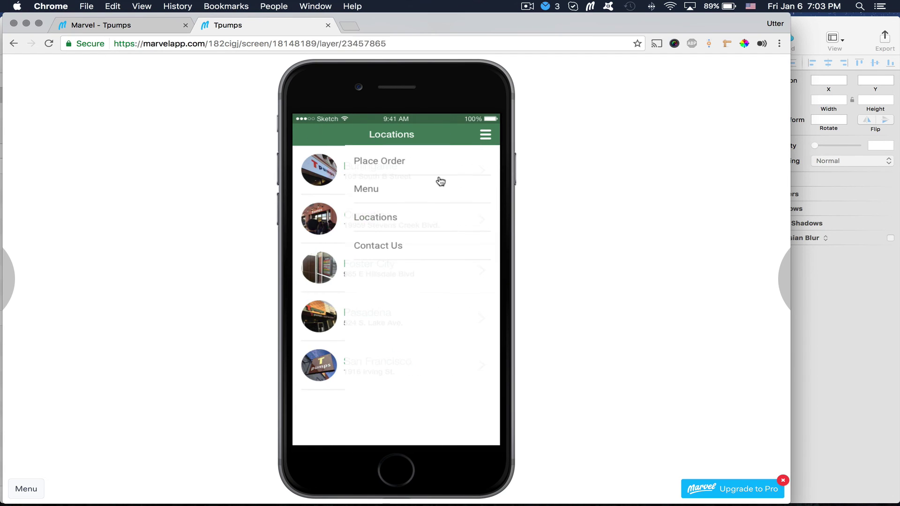
pyautogui.click(401, 189)
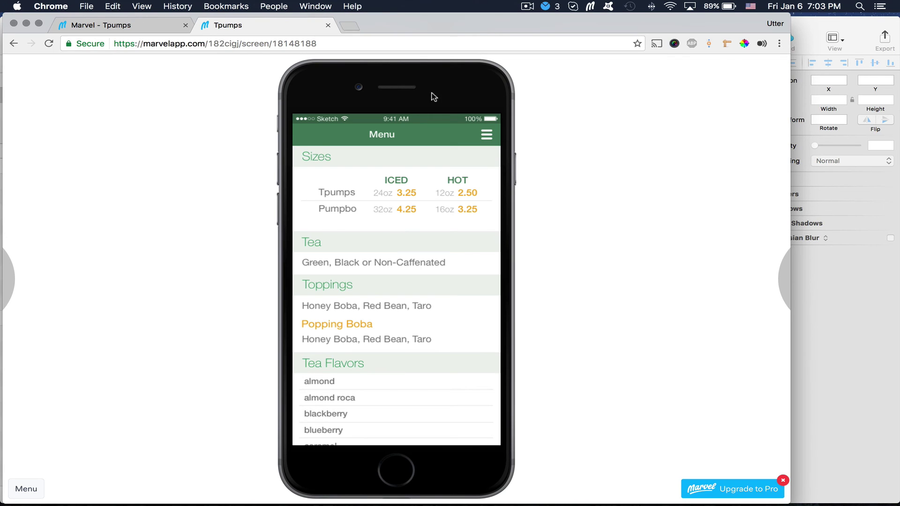
pyautogui.click(480, 142)
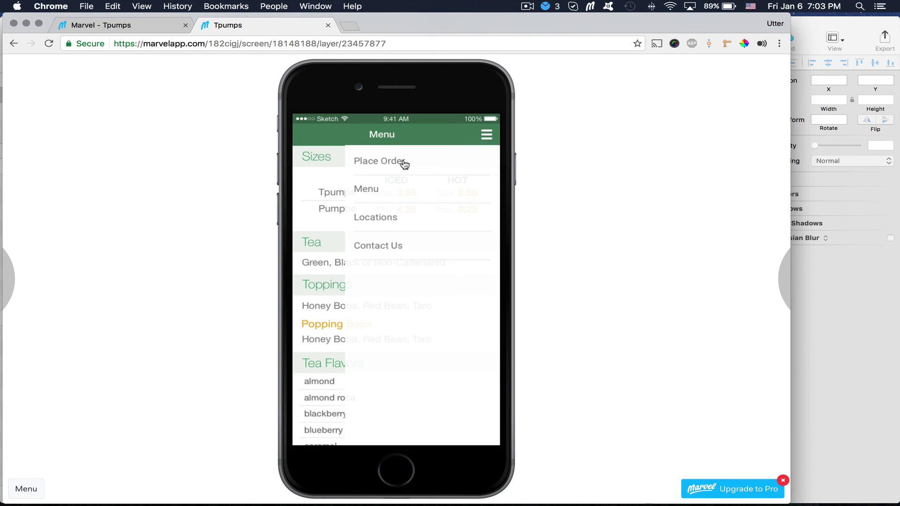
pyautogui.click(136, 25)
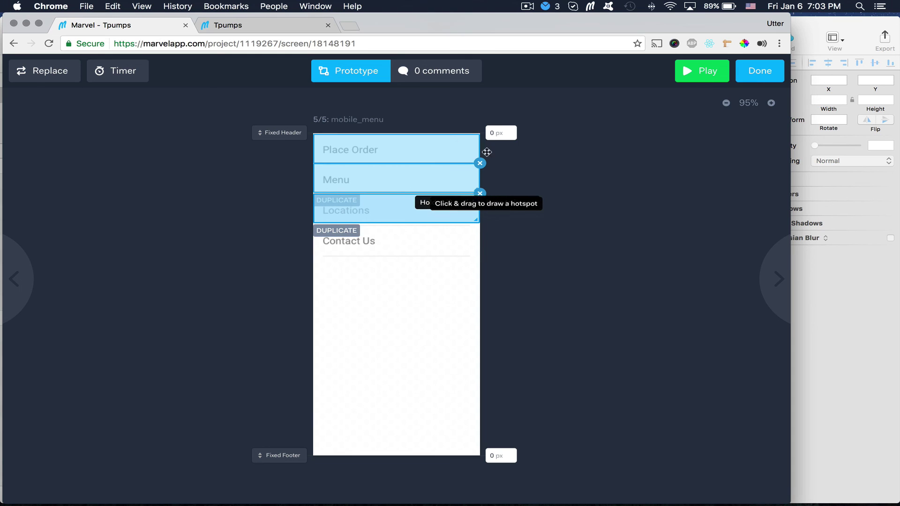
# Step: Finish editing and open the prototype share link 182cigj in a new tab on the Tpumps home screen
pyautogui.click(760, 75)
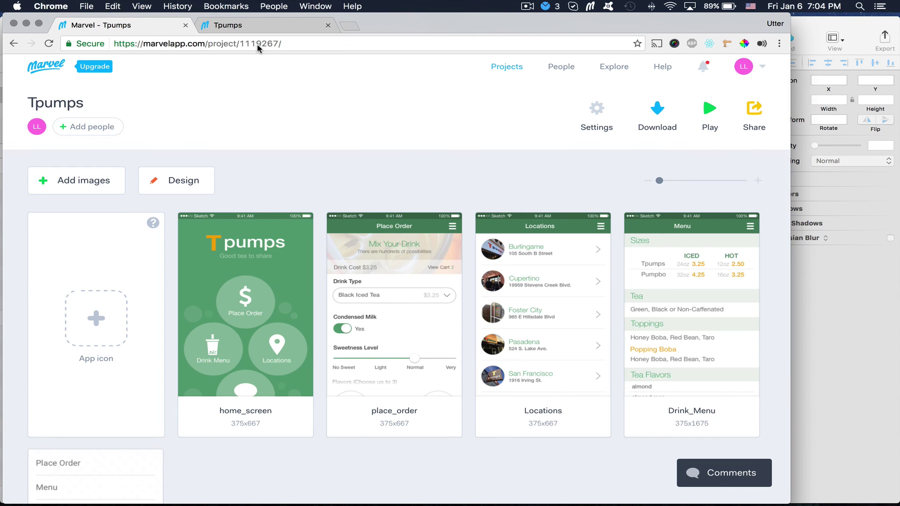
pyautogui.click(258, 28)
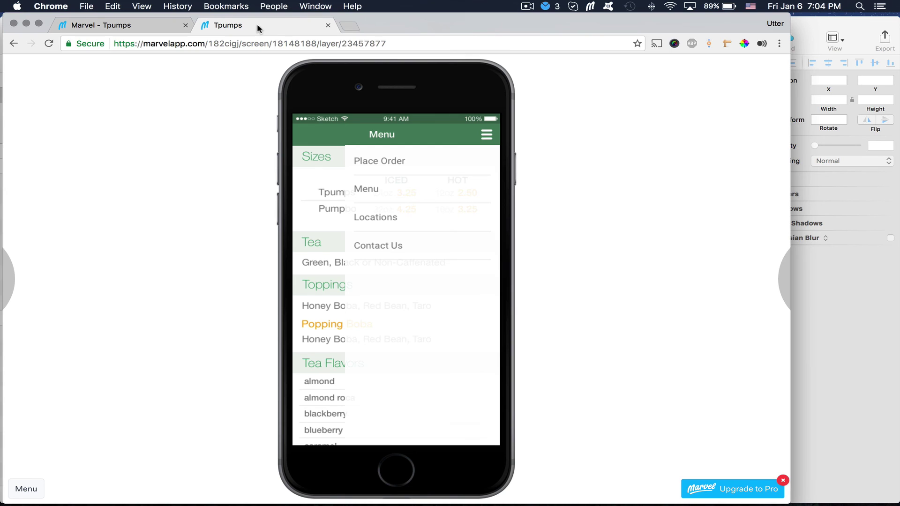
pyautogui.click(130, 26)
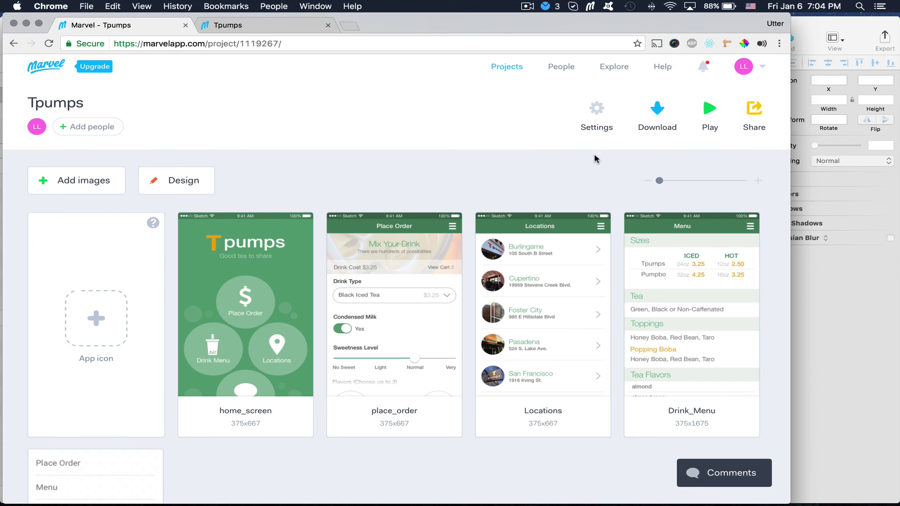
pyautogui.click(754, 115)
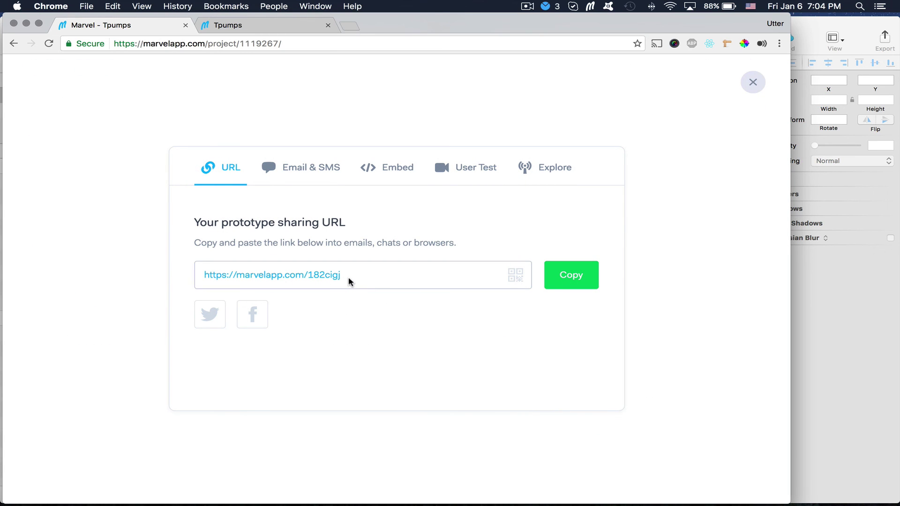
pyautogui.click(318, 278)
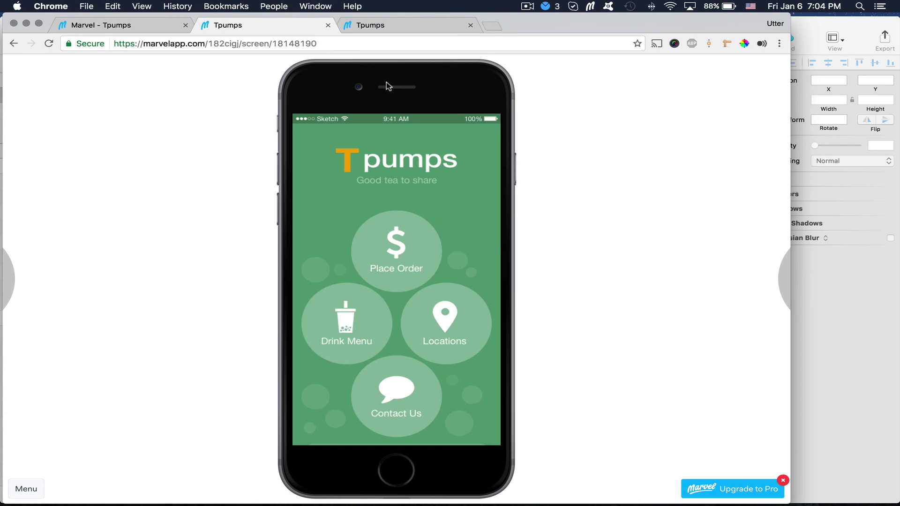
# Step: Switch to the other Tpumps prototype tab and close the side menu to reveal the Drink_Menu screen
pyautogui.click(378, 30)
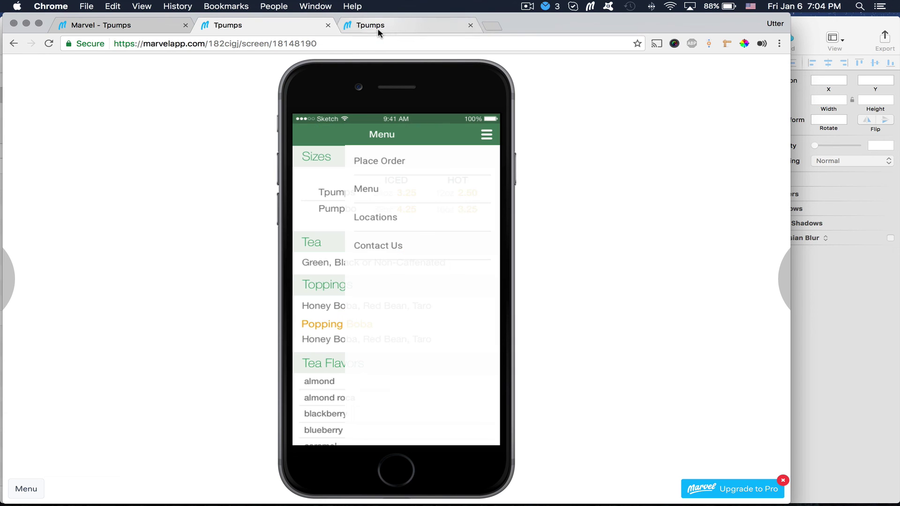
pyautogui.click(313, 218)
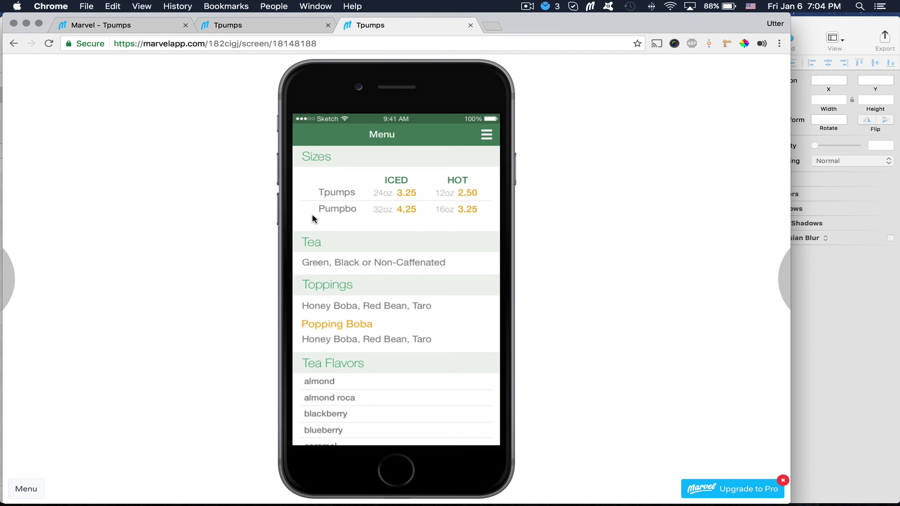